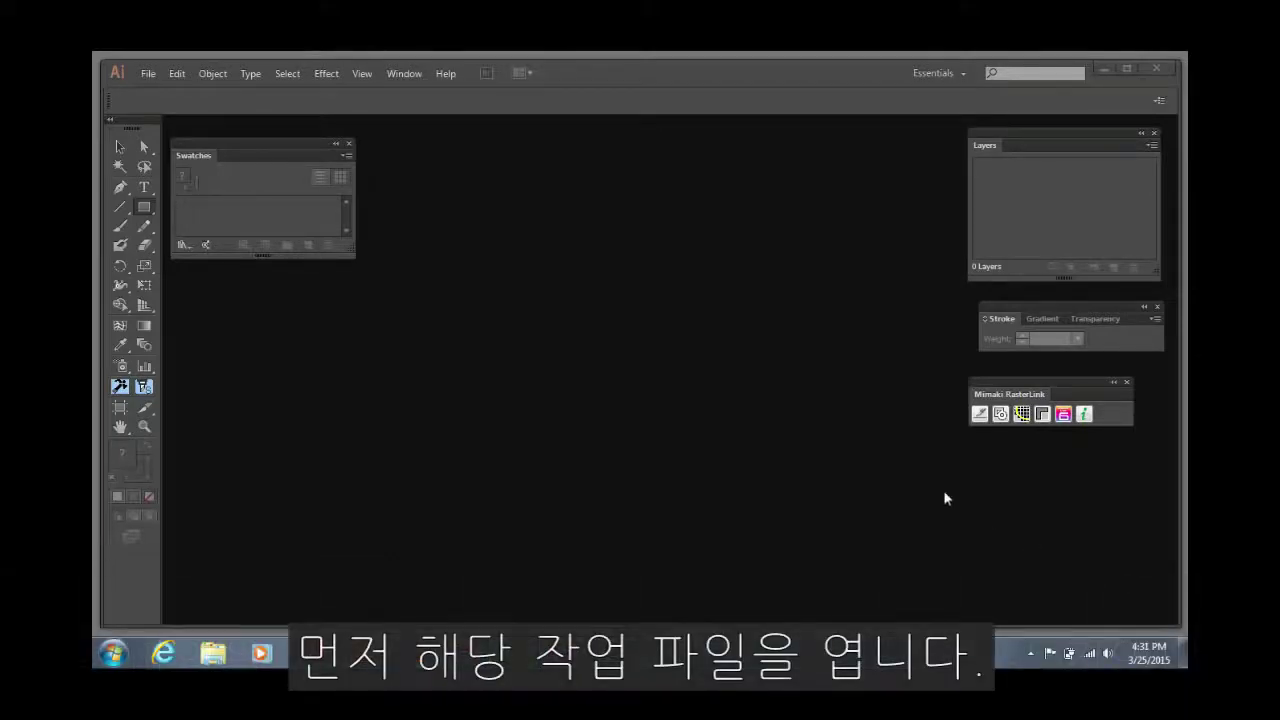
Open PWC.eps from the PWC files folder.
{"action": "left_click", "coordinate": [150, 74]}
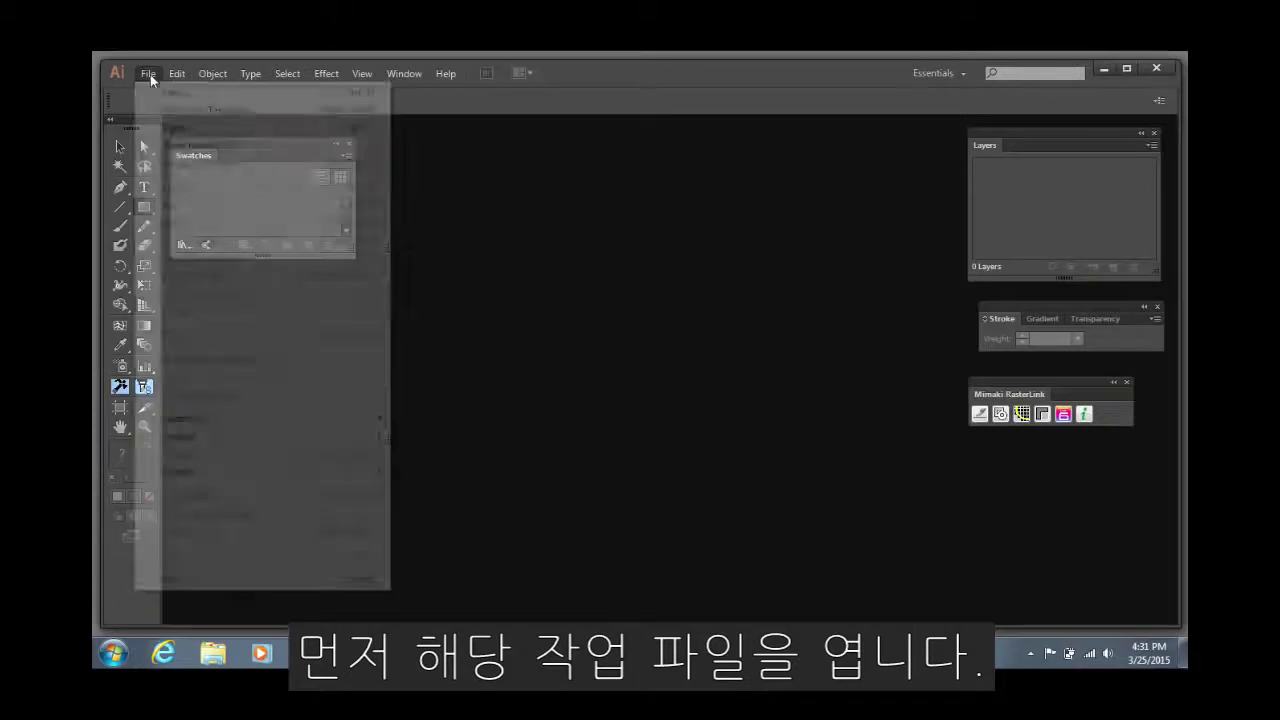
{"action": "left_click", "coordinate": [178, 128]}
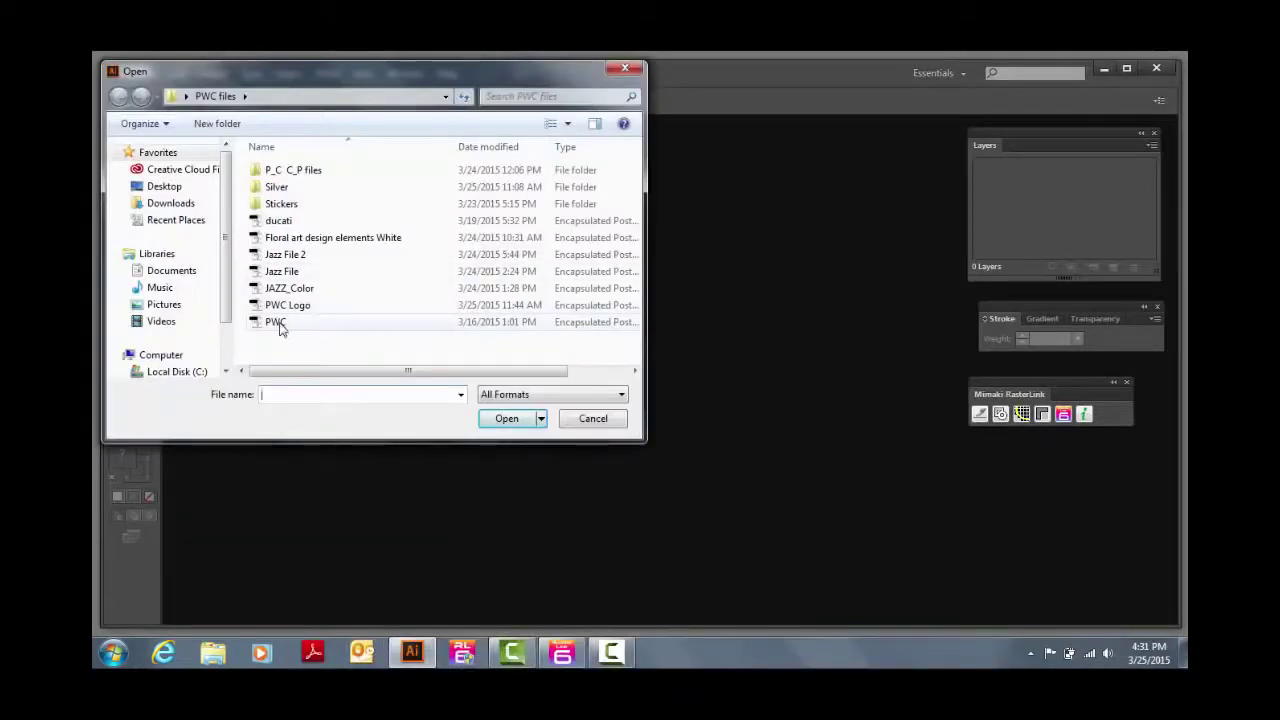
{"action": "left_click", "coordinate": [279, 321]}
{"action": "left_click", "coordinate": [512, 421]}
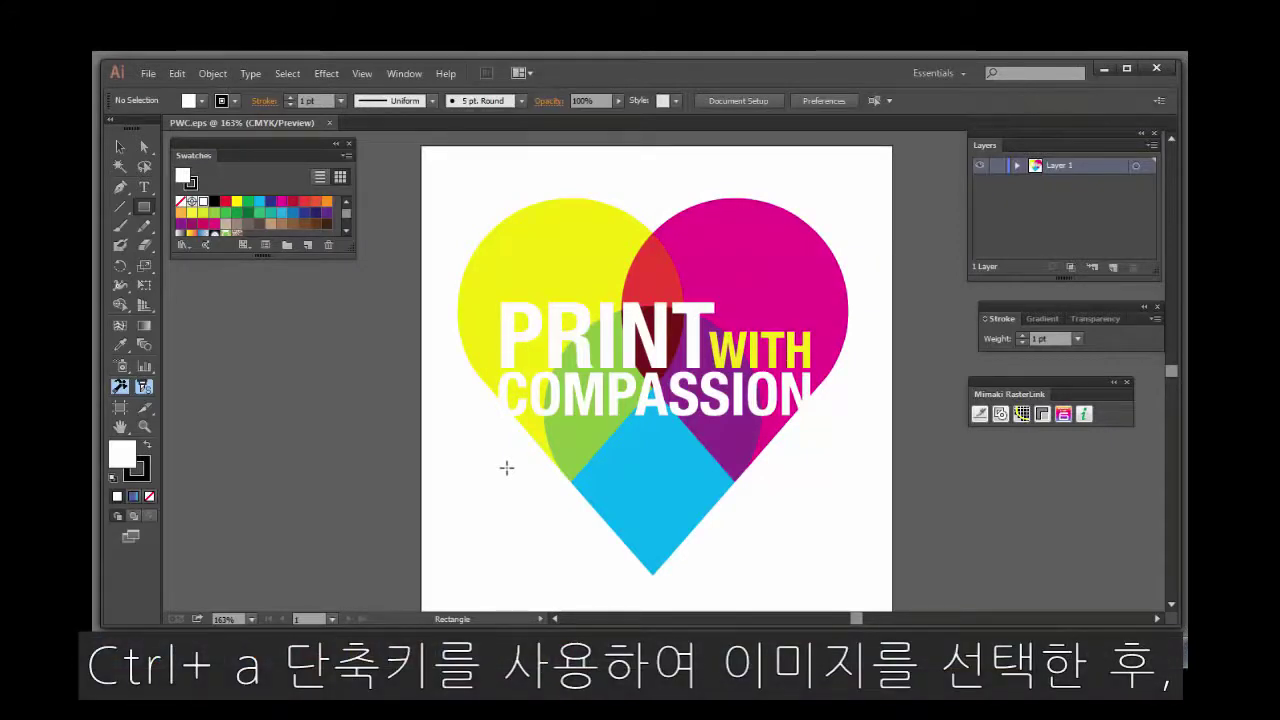
Select all the artwork and extract a cut frame with 0.08 in offset and Round joins.
{"action": "key", "text": "ctrl+a"}
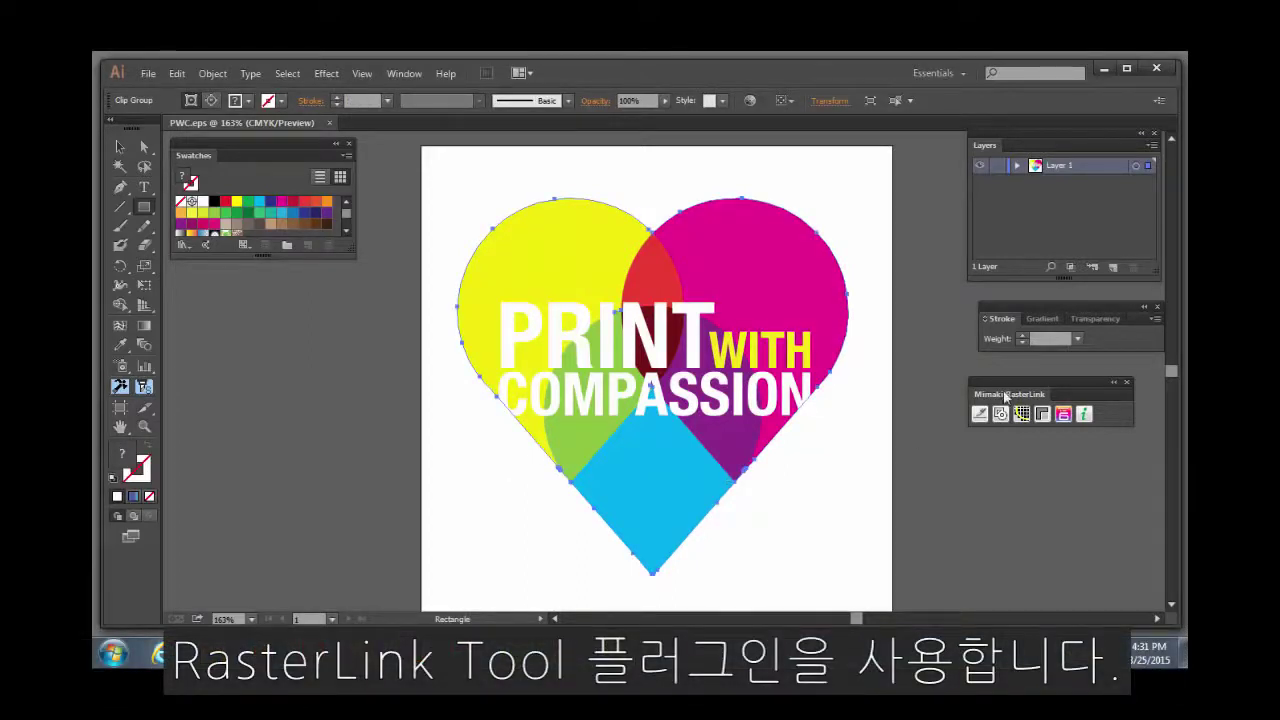
{"action": "left_click_drag", "start_coordinate": [1006, 386], "coordinate": [1000, 393]}
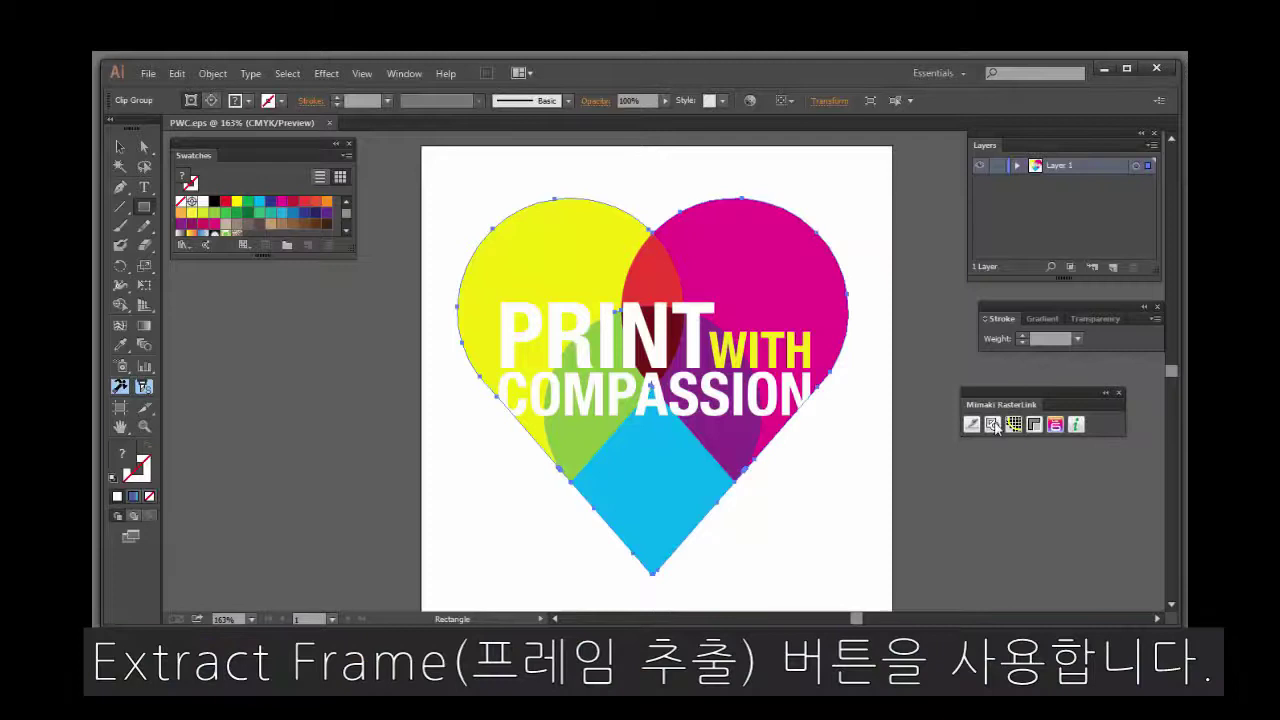
{"action": "left_click", "coordinate": [993, 424]}
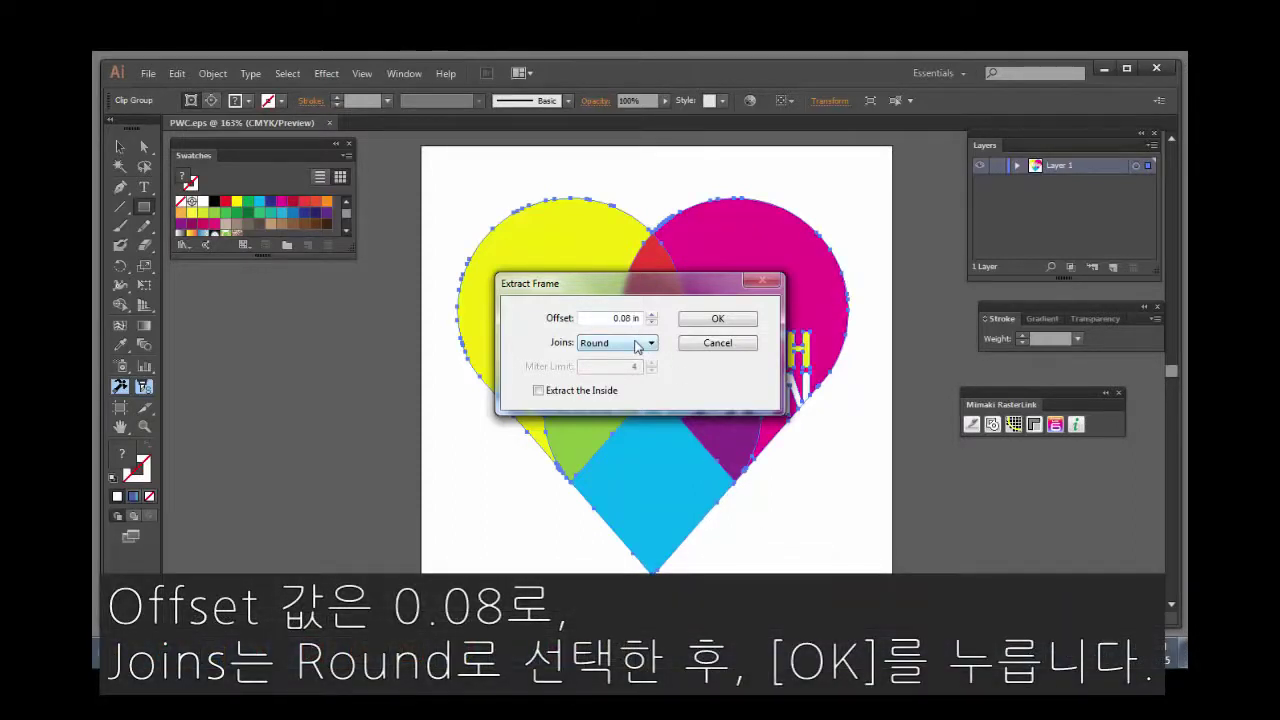
{"action": "left_click", "coordinate": [712, 319]}
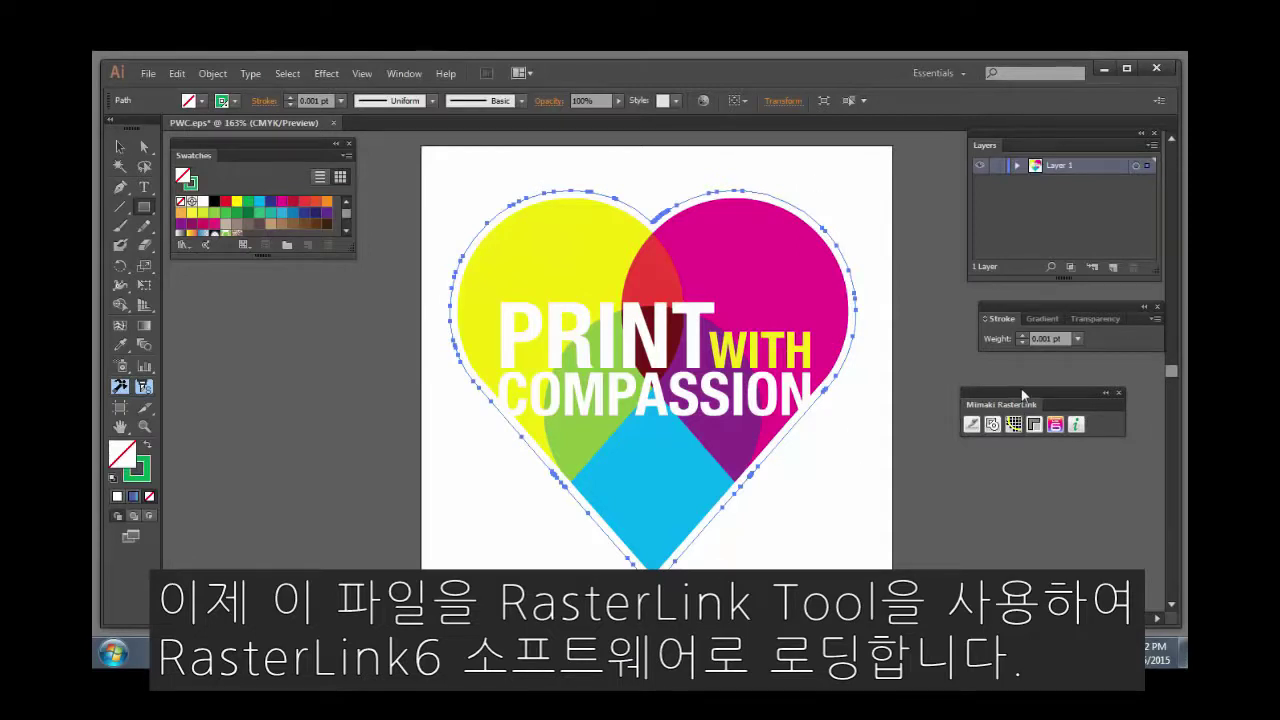
Send the artwork to RasterLink6, saving PWC as EPS in C:\MijSuite\Hot\CJV150 Si Wht.
{"action": "left_click_drag", "start_coordinate": [1023, 396], "coordinate": [1039, 394]}
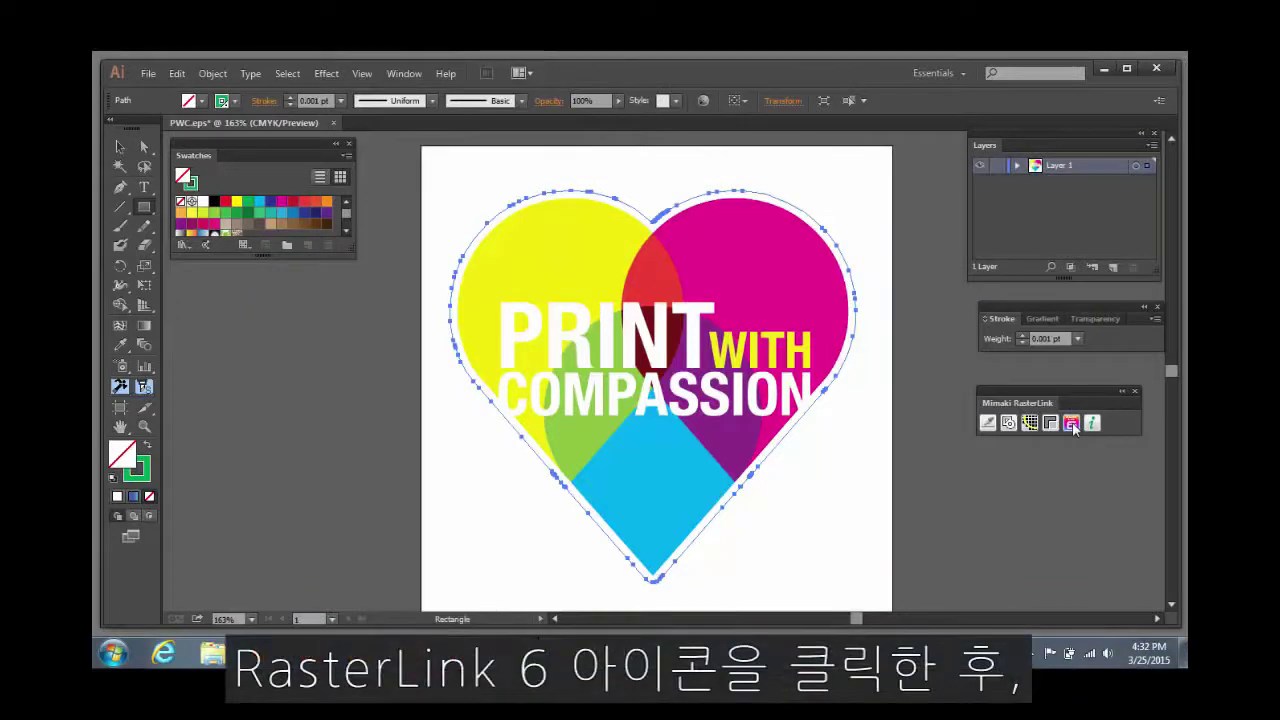
{"action": "left_click", "coordinate": [1072, 424]}
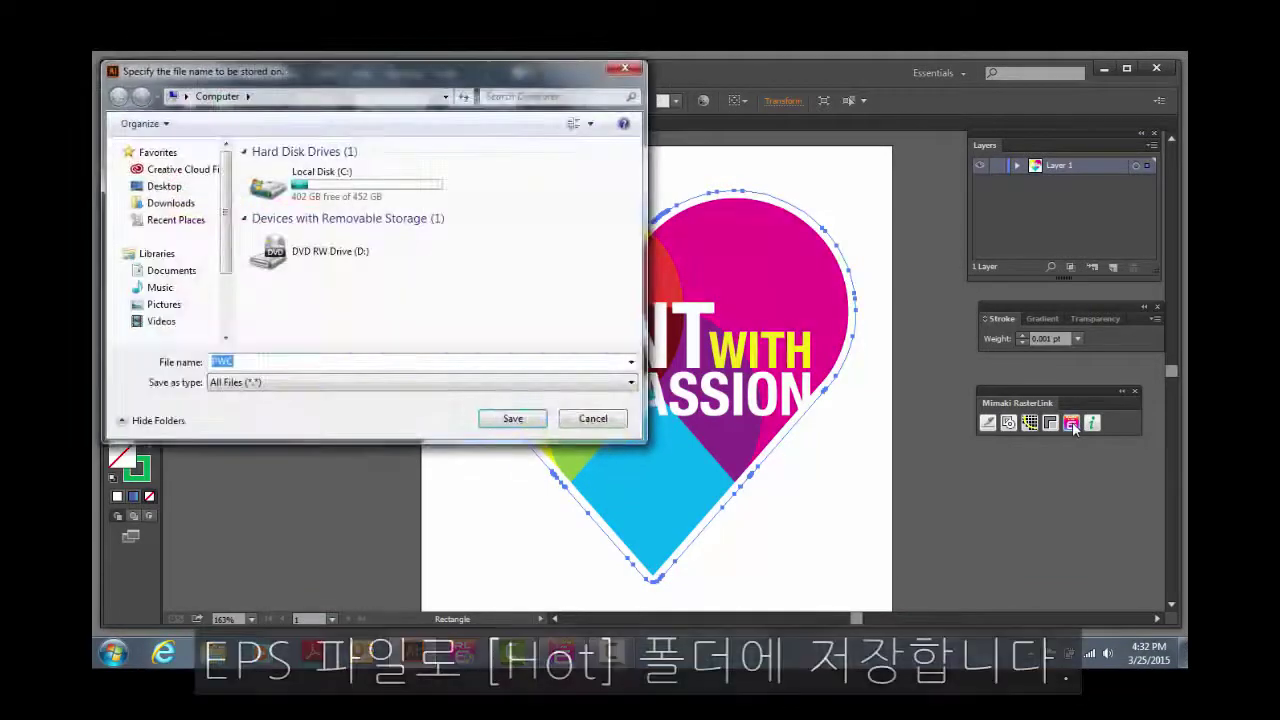
{"action": "left_click", "coordinate": [270, 190]}
{"action": "double_click", "coordinate": [270, 190]}
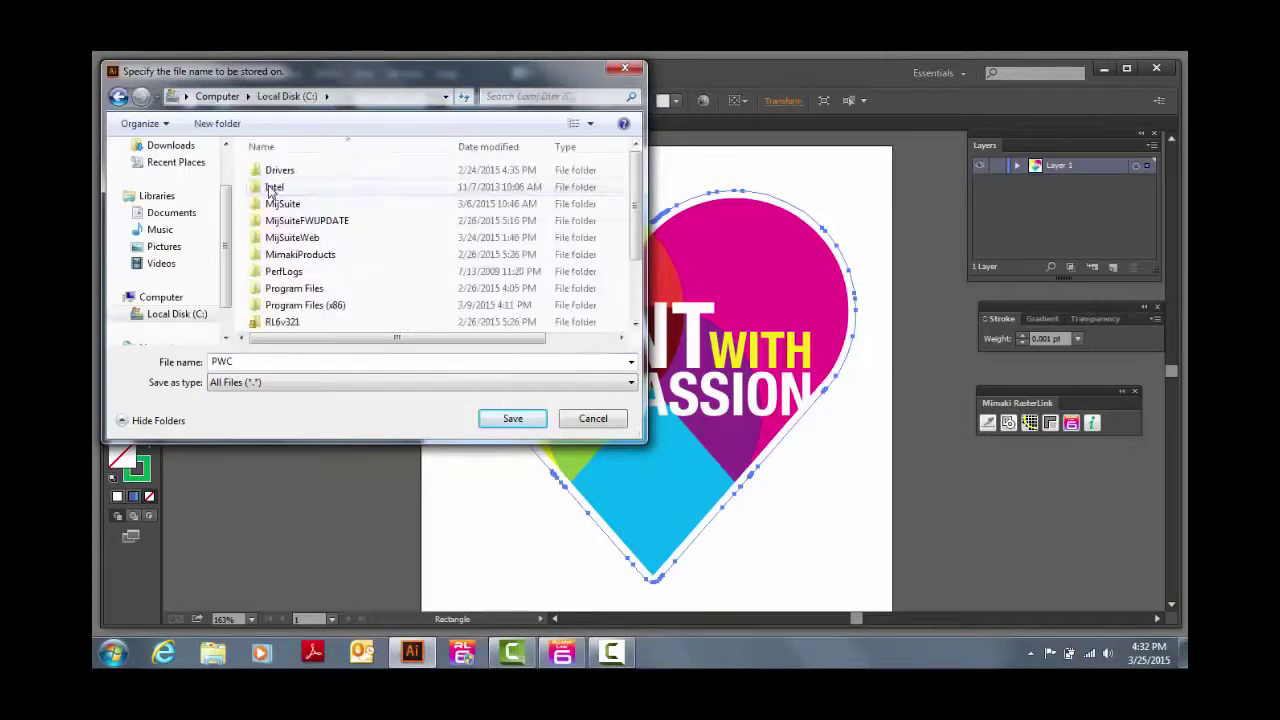
{"action": "left_click", "coordinate": [275, 206]}
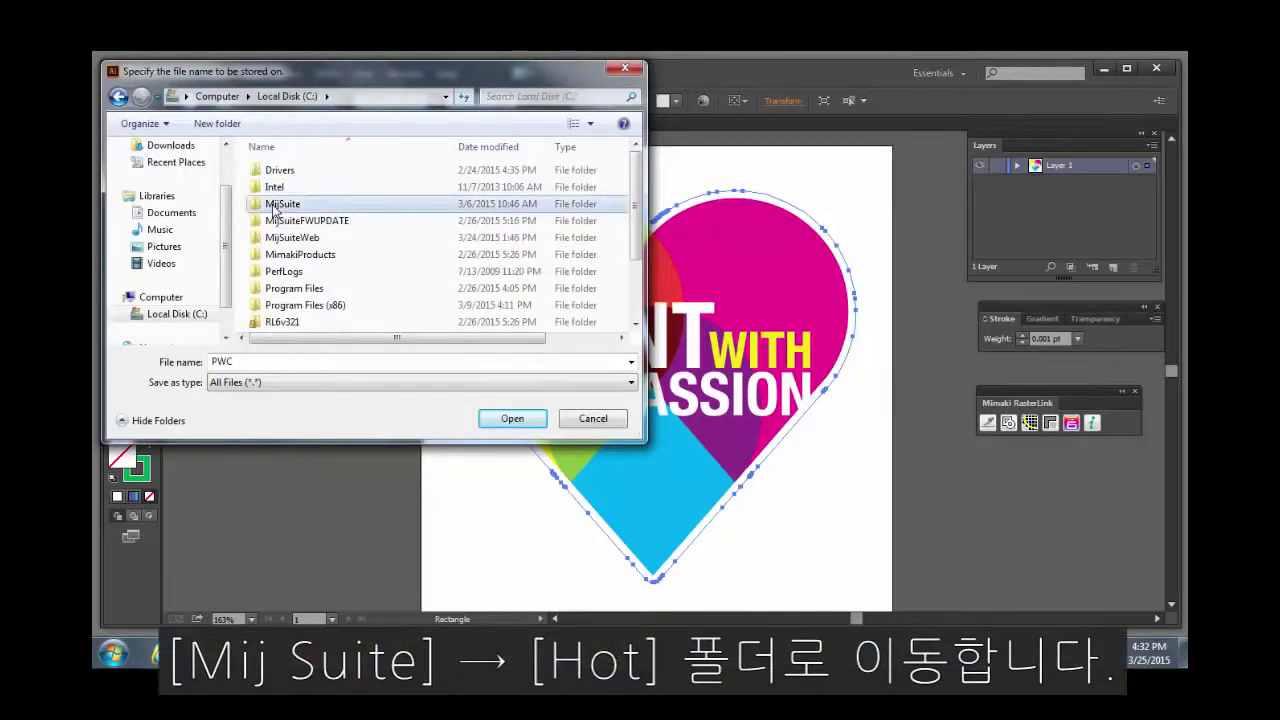
{"action": "double_click", "coordinate": [275, 206]}
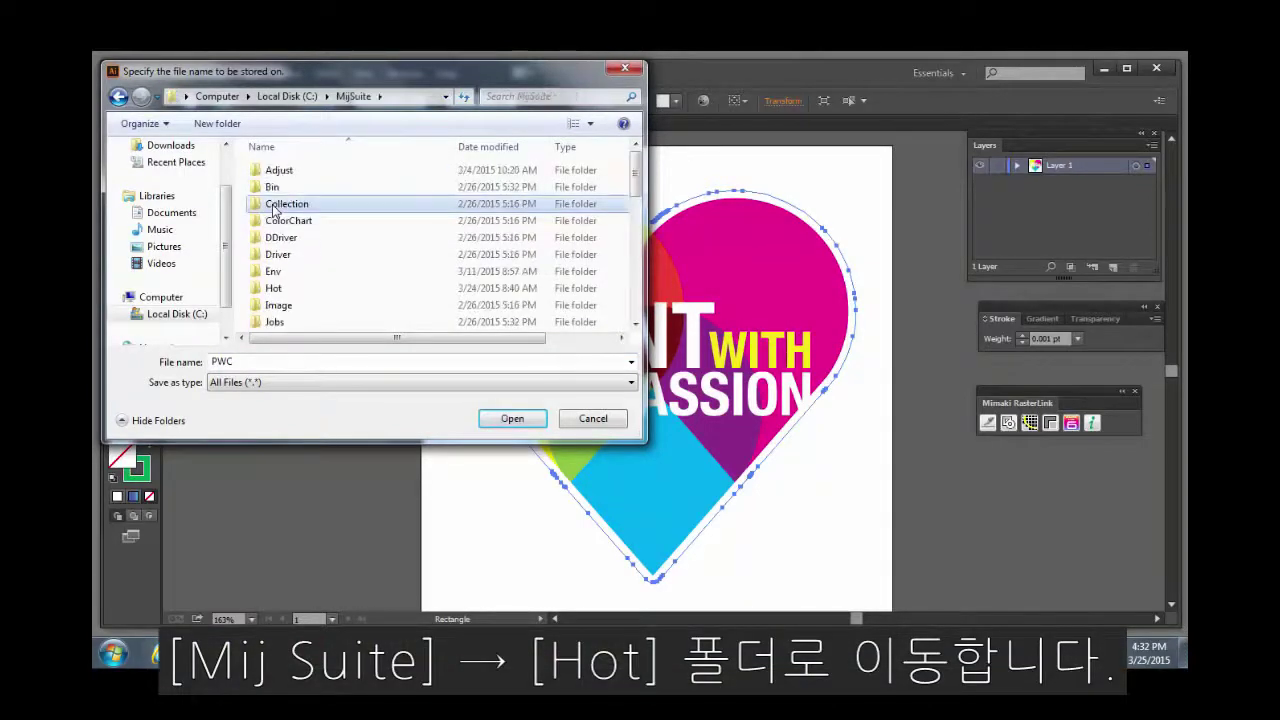
{"action": "double_click", "coordinate": [272, 289]}
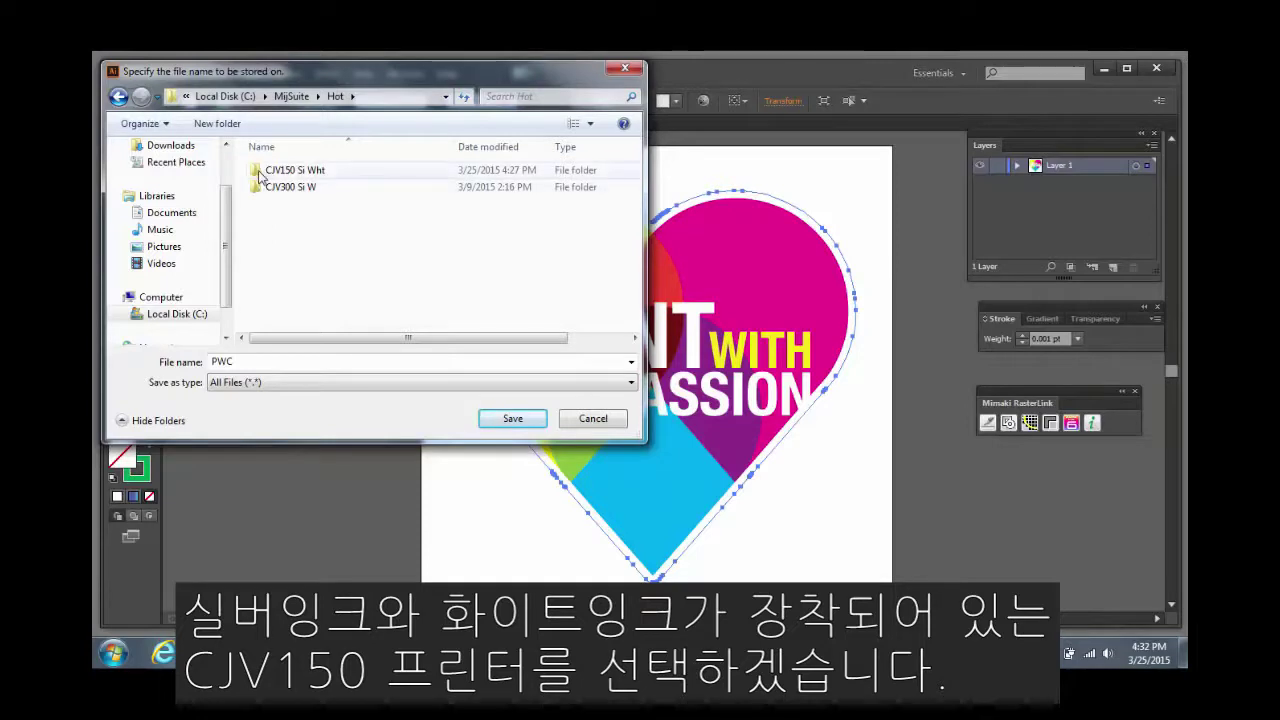
{"action": "left_click", "coordinate": [259, 173]}
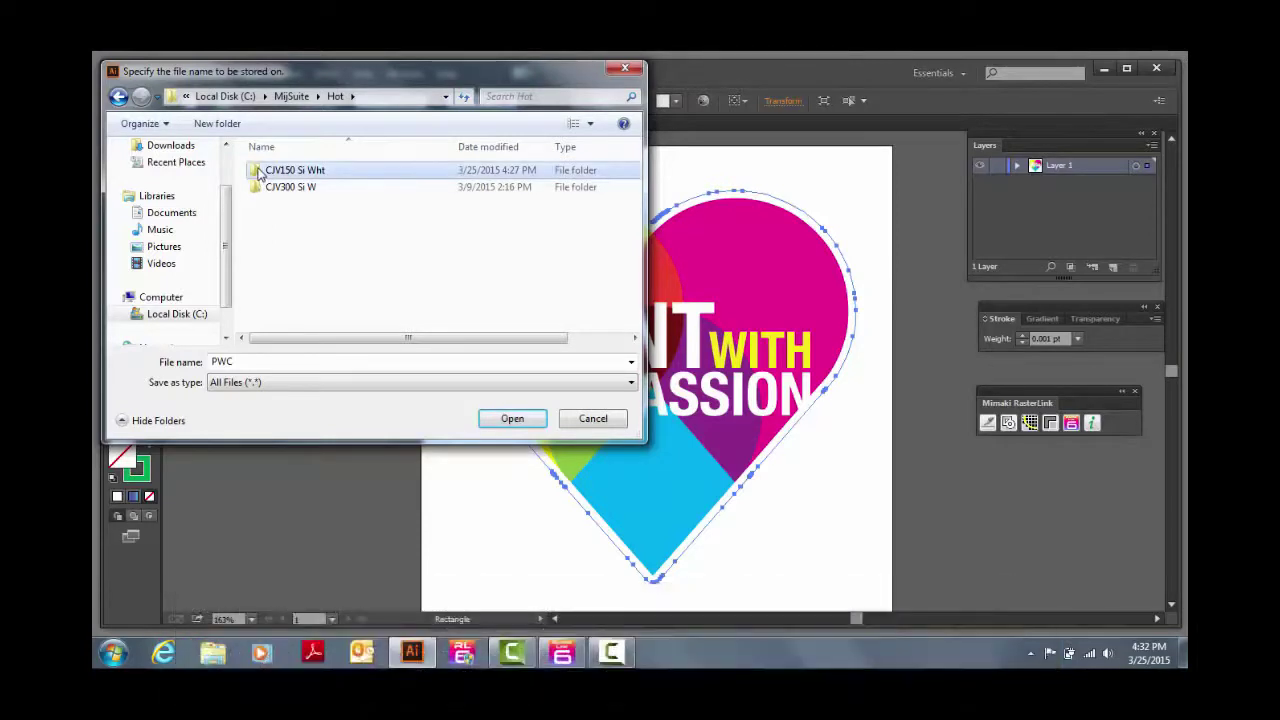
{"action": "left_click", "coordinate": [530, 425]}
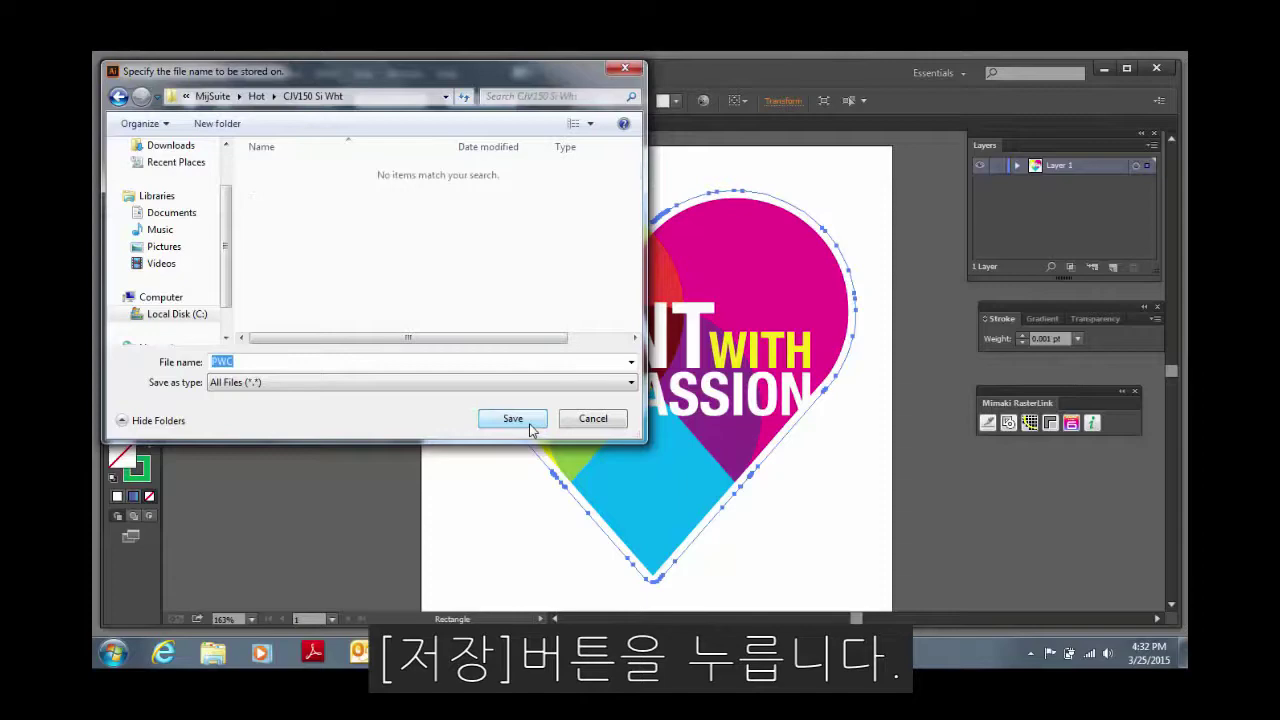
{"action": "left_click", "coordinate": [528, 421]}
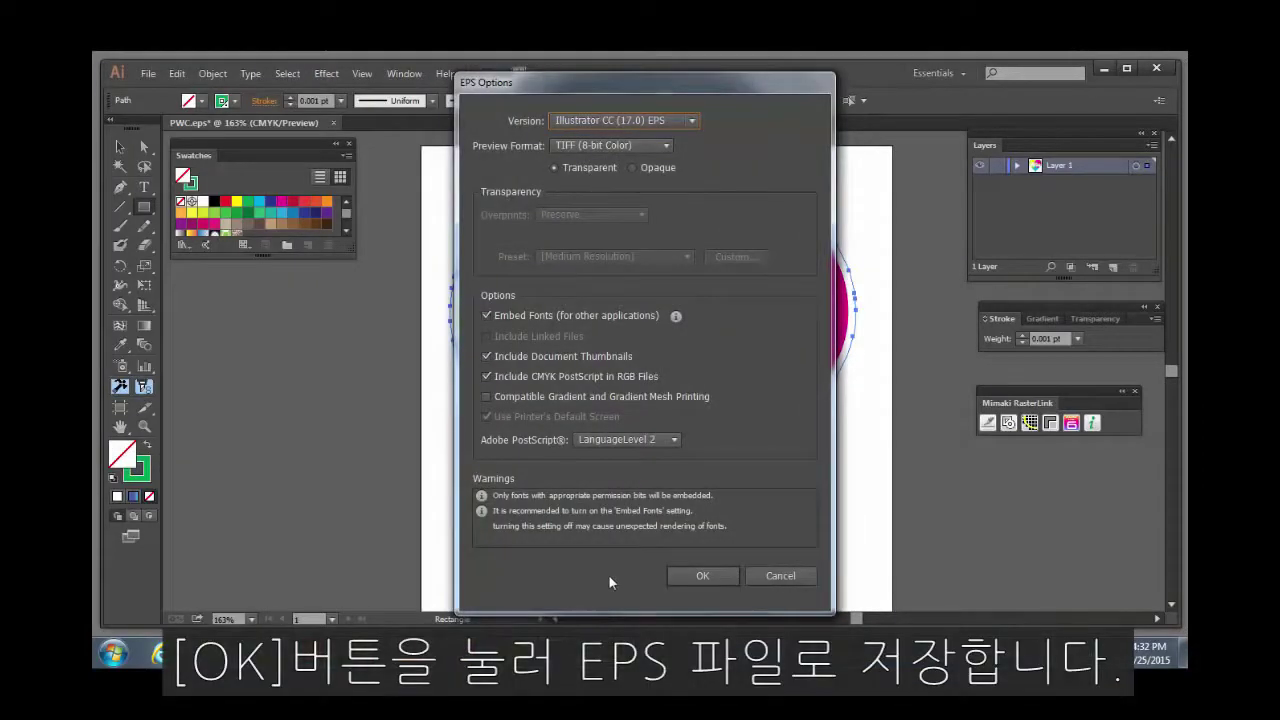
{"action": "left_click", "coordinate": [690, 576]}
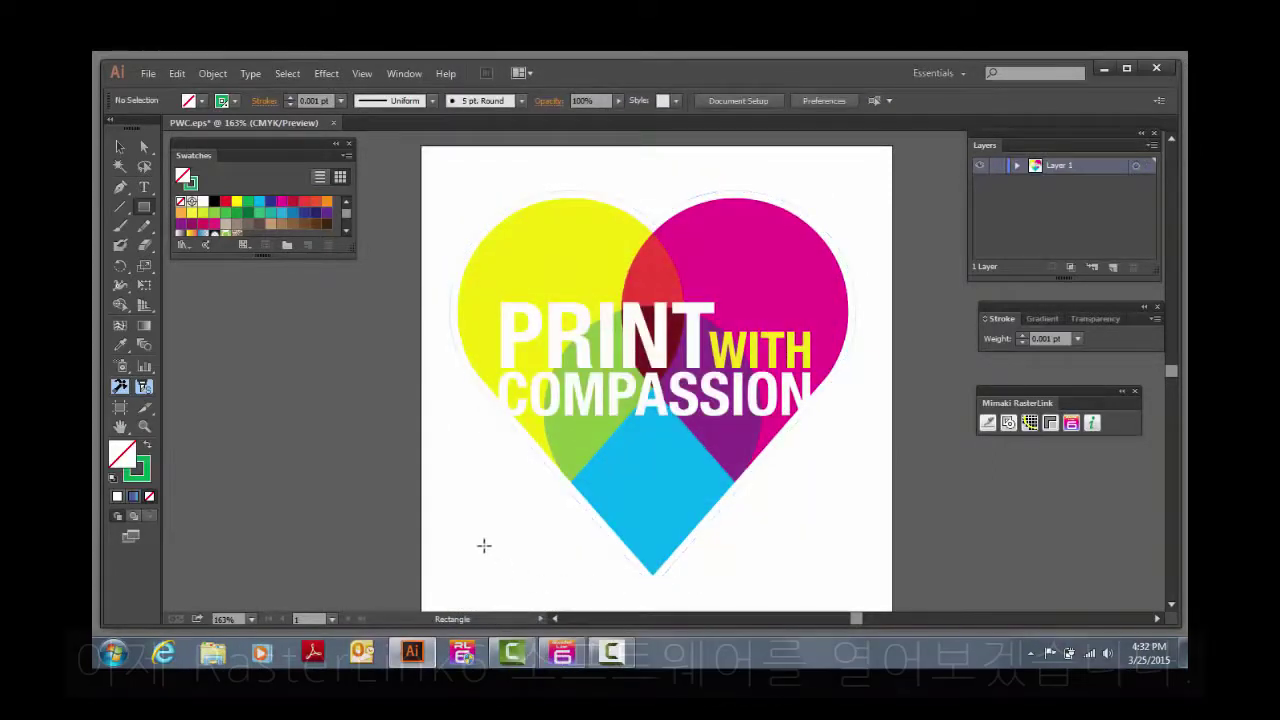
In RasterLink6, check the PWC.eps Cut job and Color job in the Job List.
{"action": "left_click", "coordinate": [562, 652]}
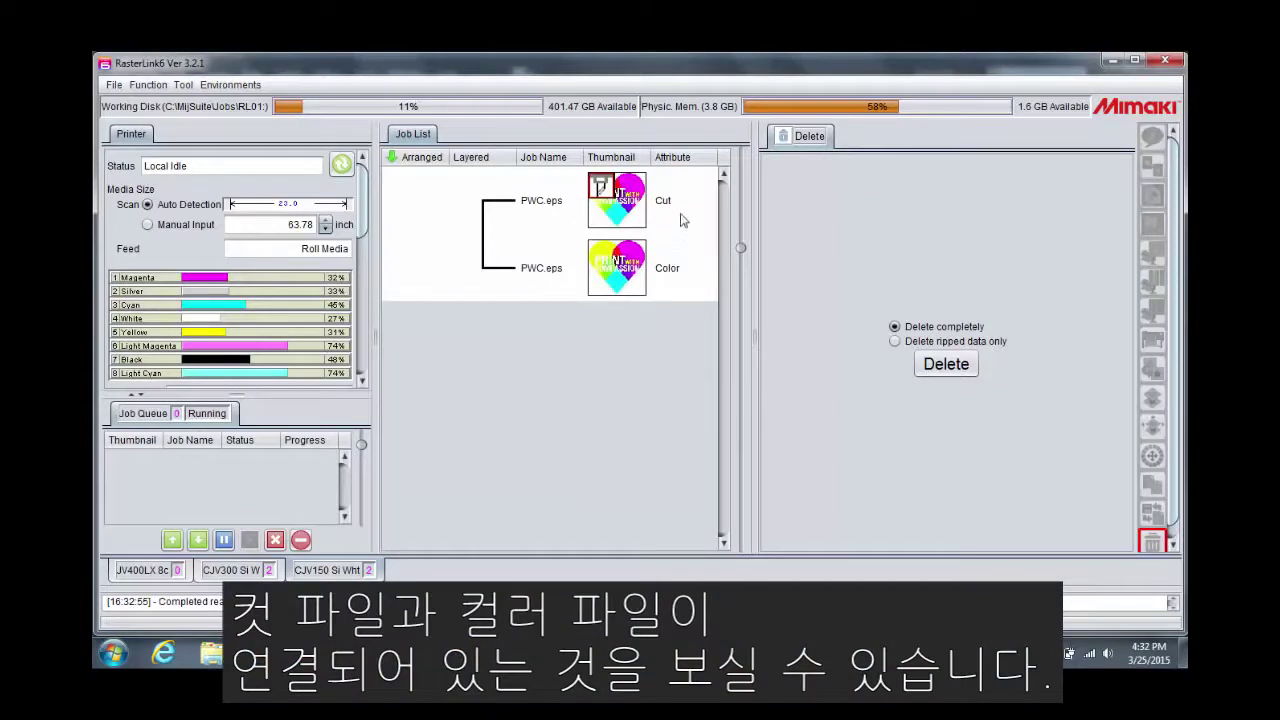
{"action": "left_click", "coordinate": [680, 209]}
{"action": "left_click", "coordinate": [676, 270]}
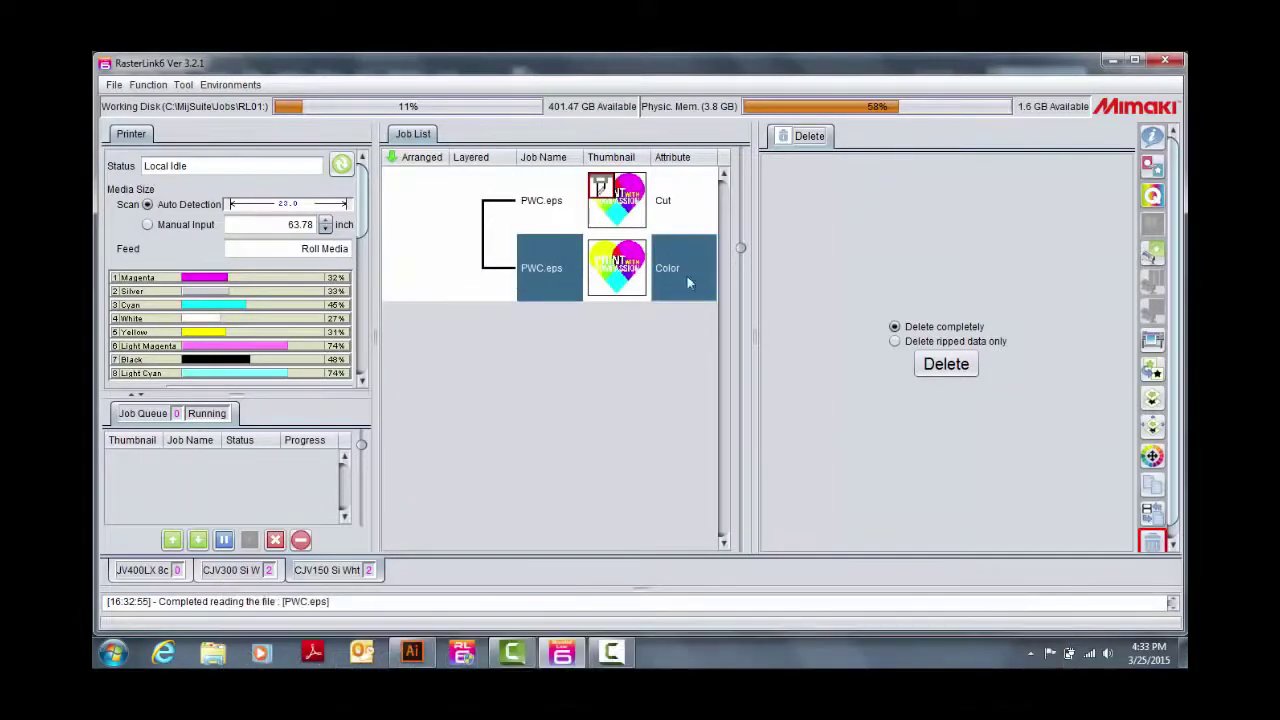
Set the Quality device profile to CJV1508CSS216C_ORAFOL-3551G-101_F107729.icc.
{"action": "left_click", "coordinate": [1153, 197]}
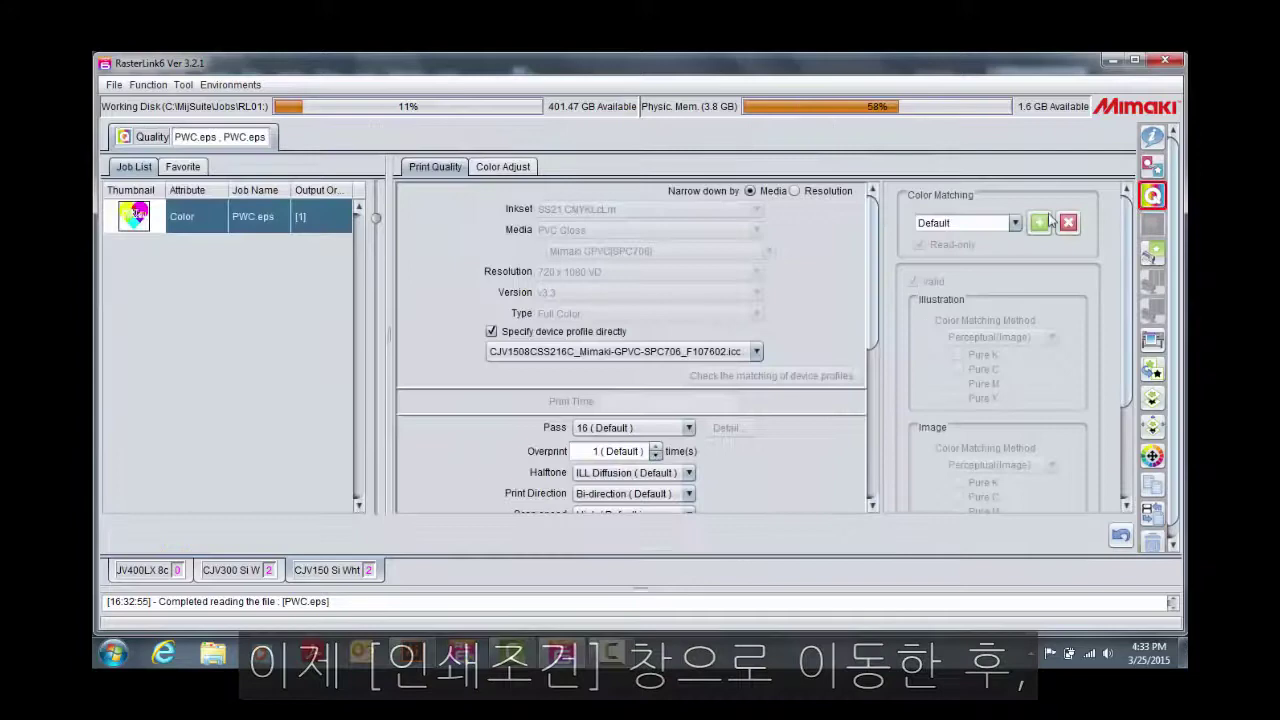
{"action": "left_click", "coordinate": [617, 355]}
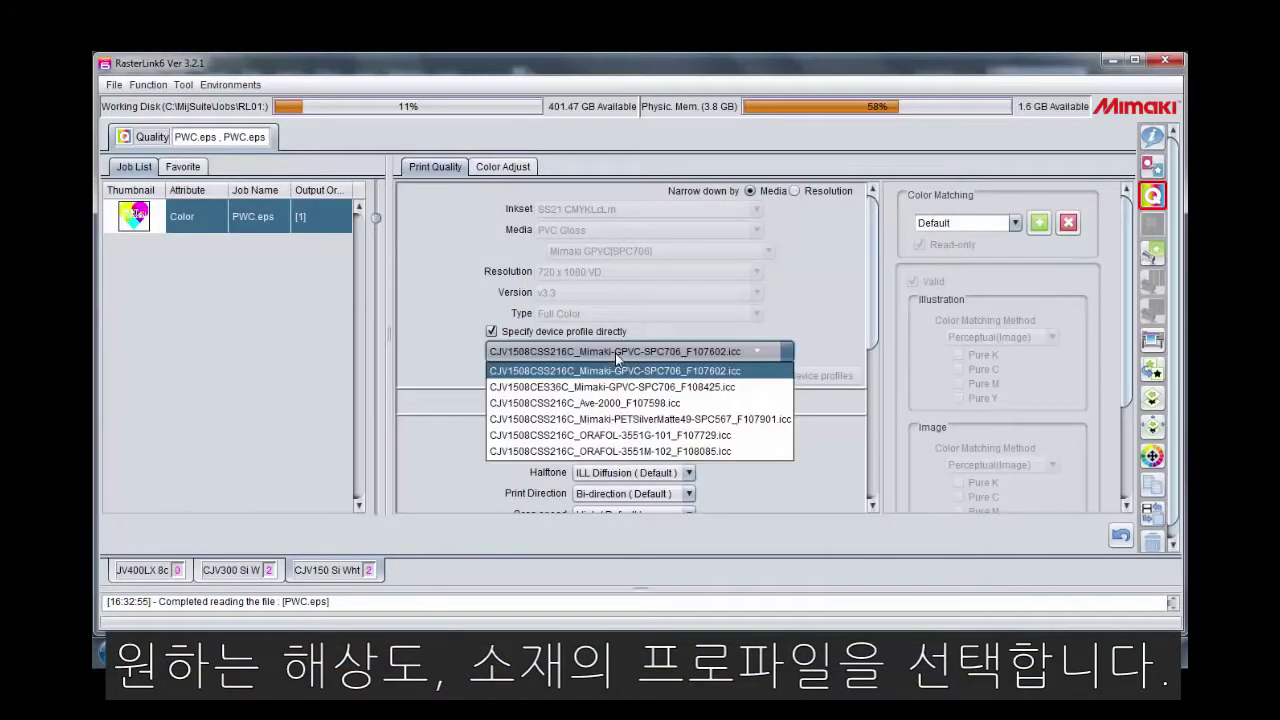
{"action": "left_click", "coordinate": [613, 437]}
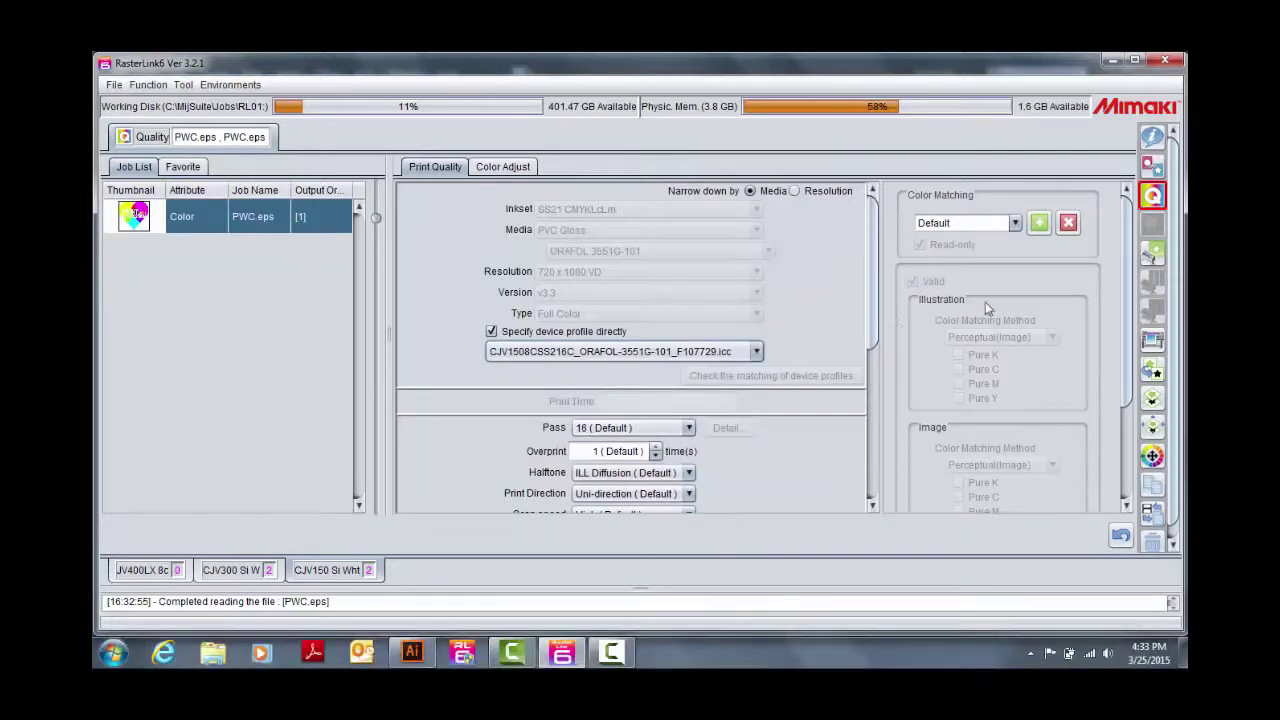
In General Print, set 3 copies, arrange them in the center, and add corner crop marks.
{"action": "left_click", "coordinate": [1152, 259]}
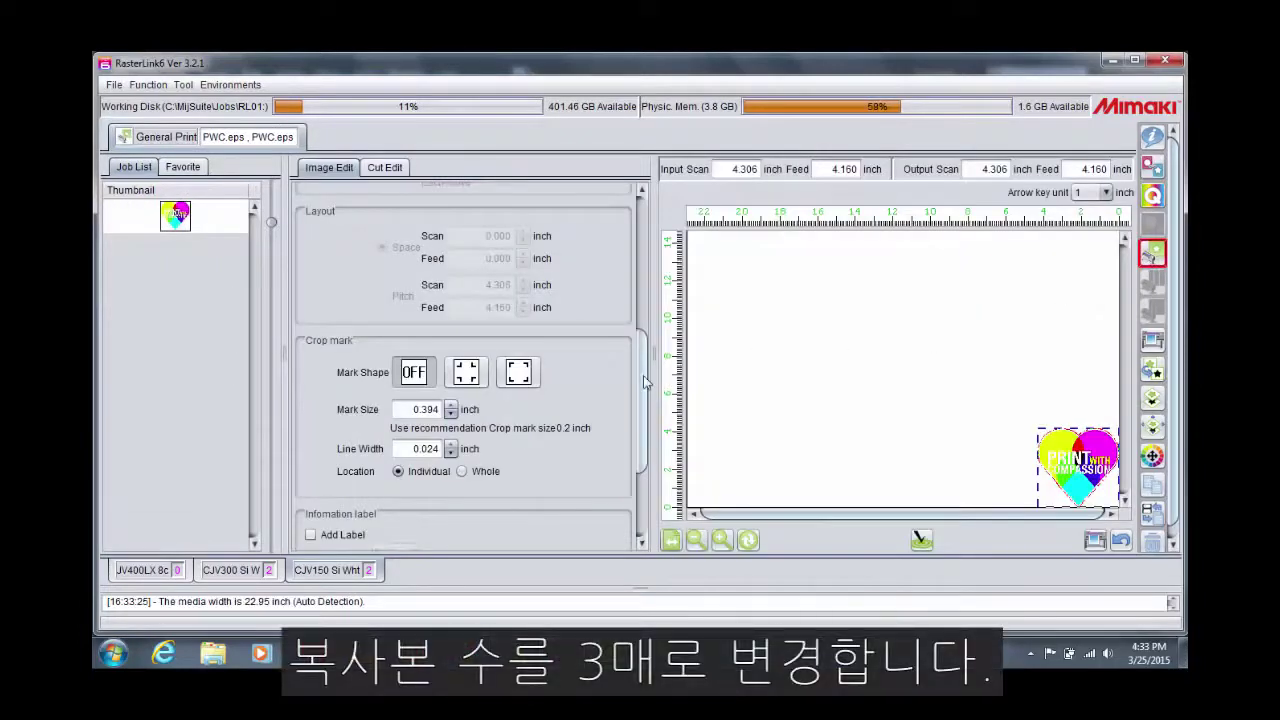
{"action": "scroll", "coordinate": [645, 381], "scroll_direction": "up", "scroll_amount": 3}
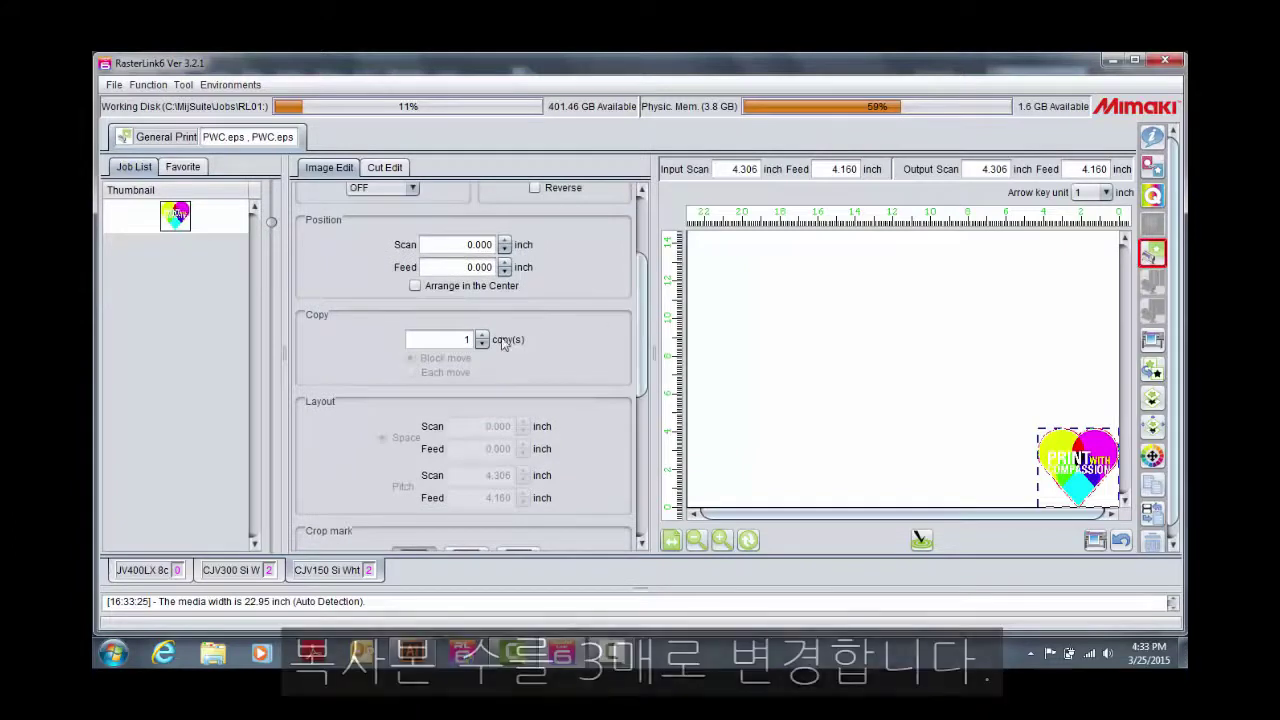
{"action": "left_click", "coordinate": [482, 336]}
{"action": "left_click", "coordinate": [482, 336]}
{"action": "left_click", "coordinate": [482, 336]}
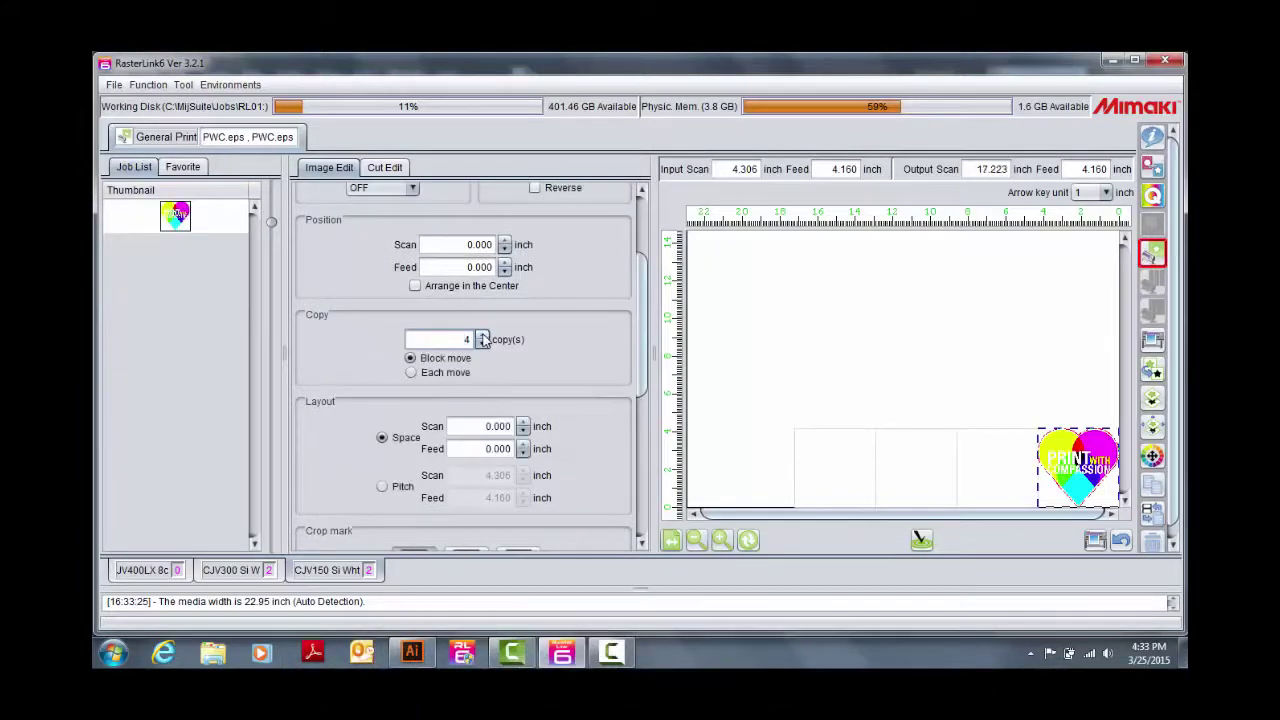
{"action": "left_click", "coordinate": [482, 344]}
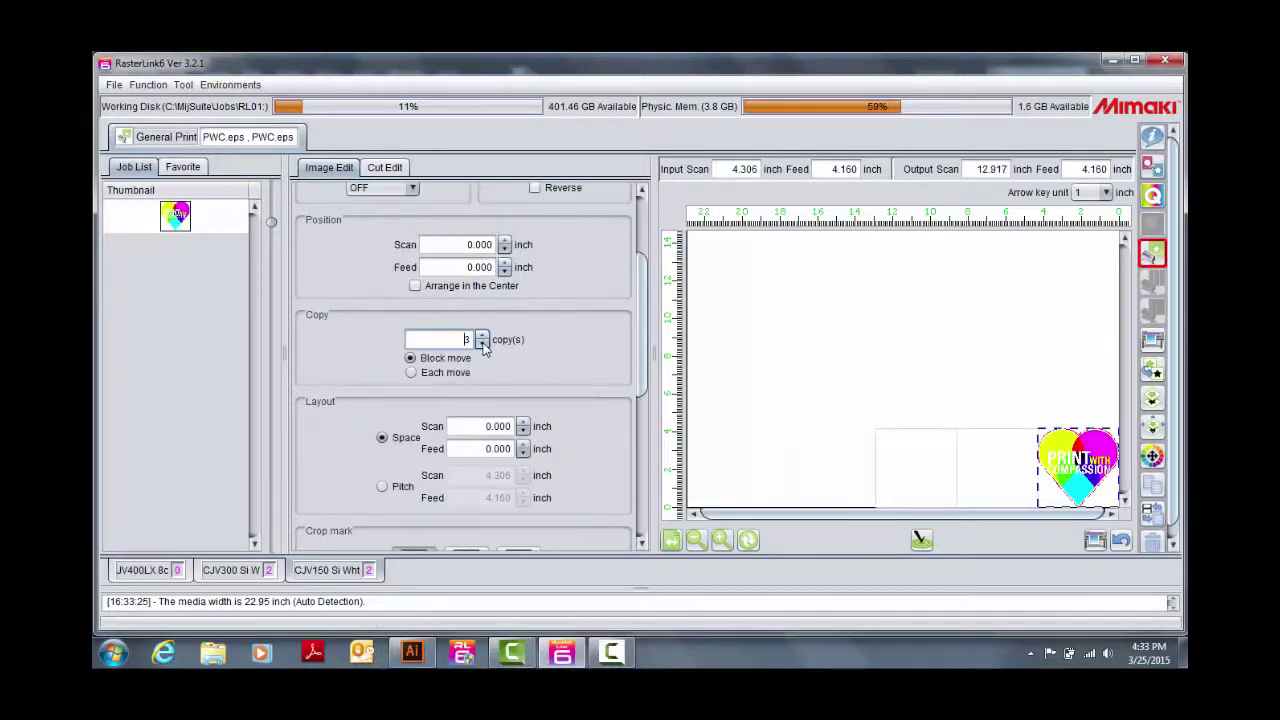
{"action": "left_click", "coordinate": [415, 286]}
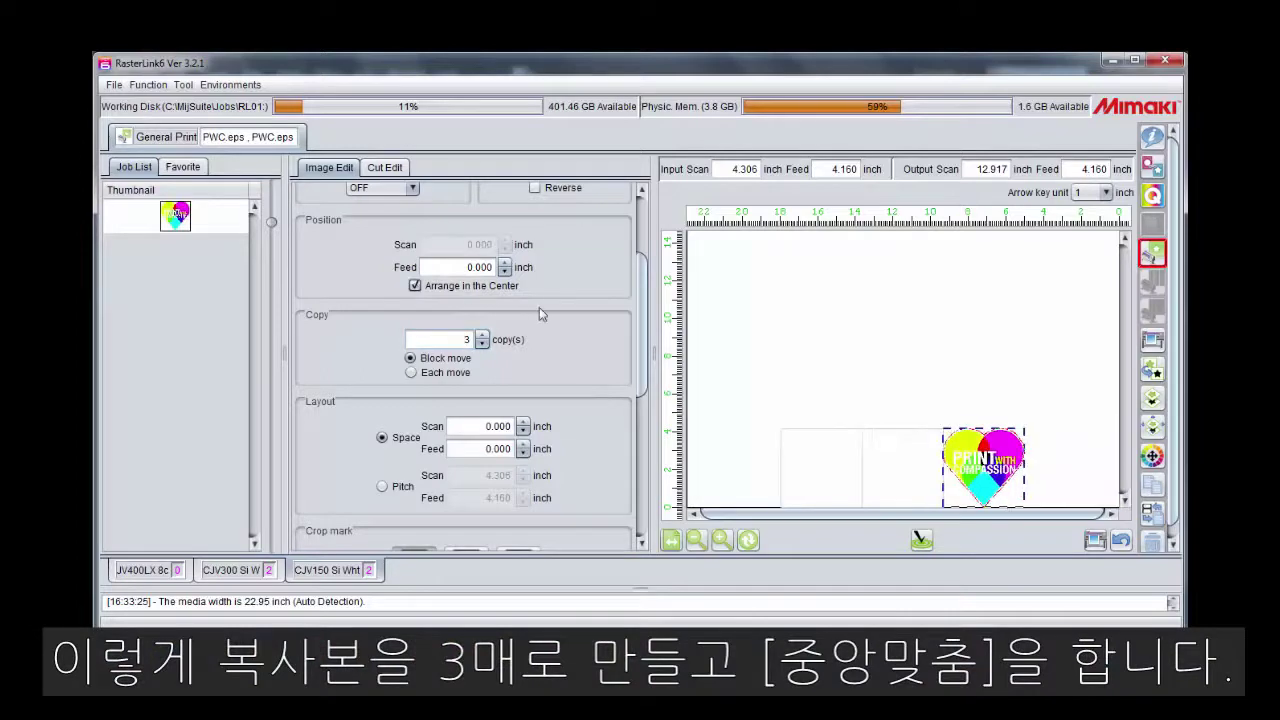
{"action": "left_click_drag", "start_coordinate": [642, 322], "coordinate": [646, 392]}
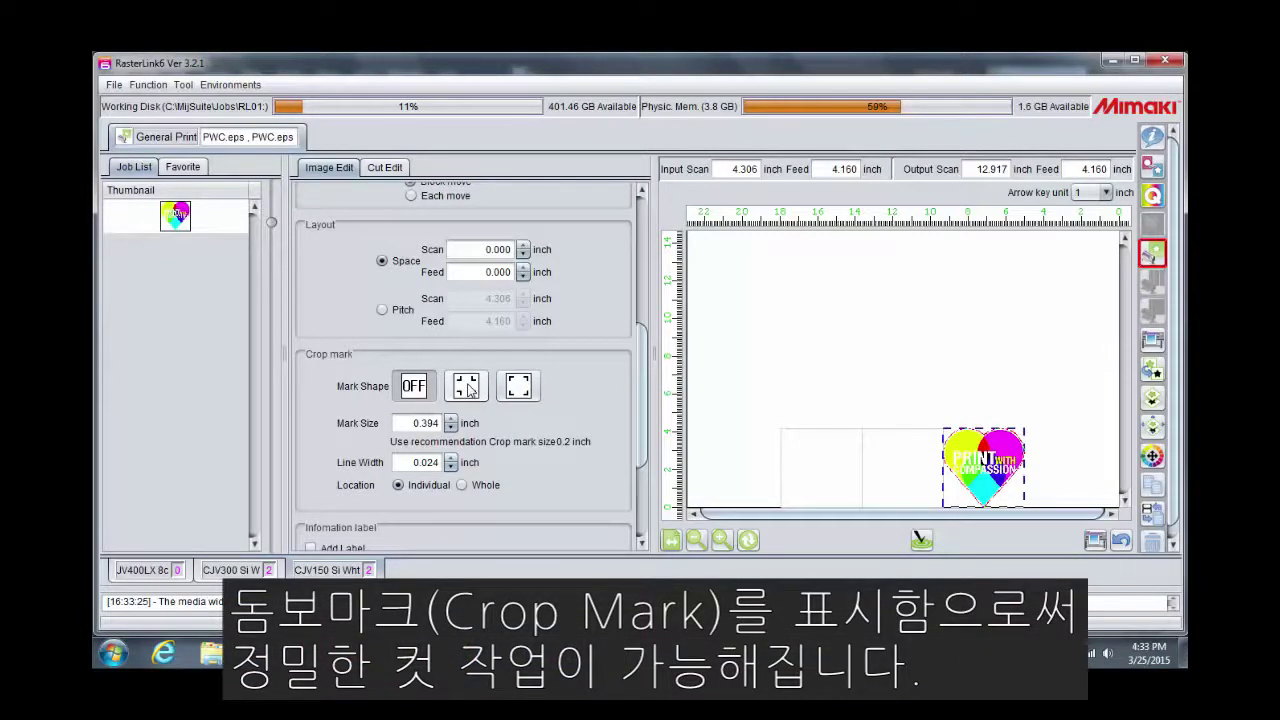
{"action": "left_click", "coordinate": [467, 388]}
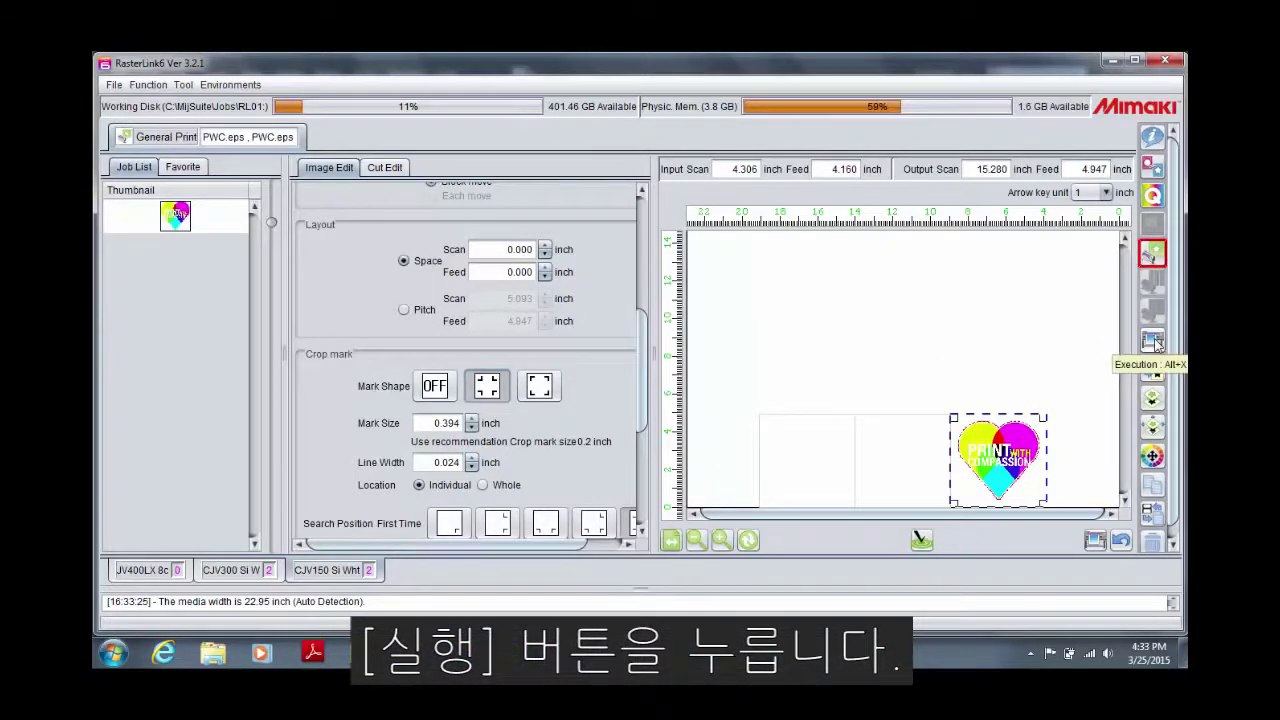
In the Execution settings, set the execution order to Print, then change it to Cut.
{"action": "left_click", "coordinate": [1153, 341]}
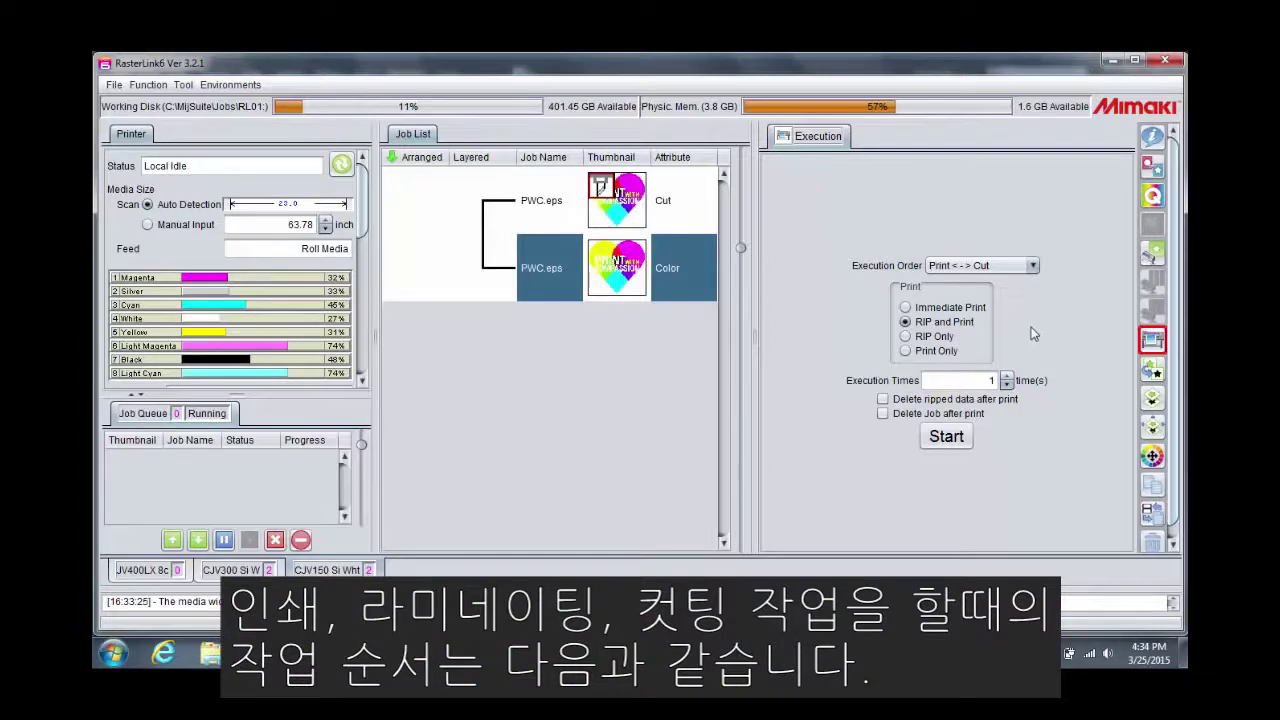
{"action": "left_click", "coordinate": [1032, 265]}
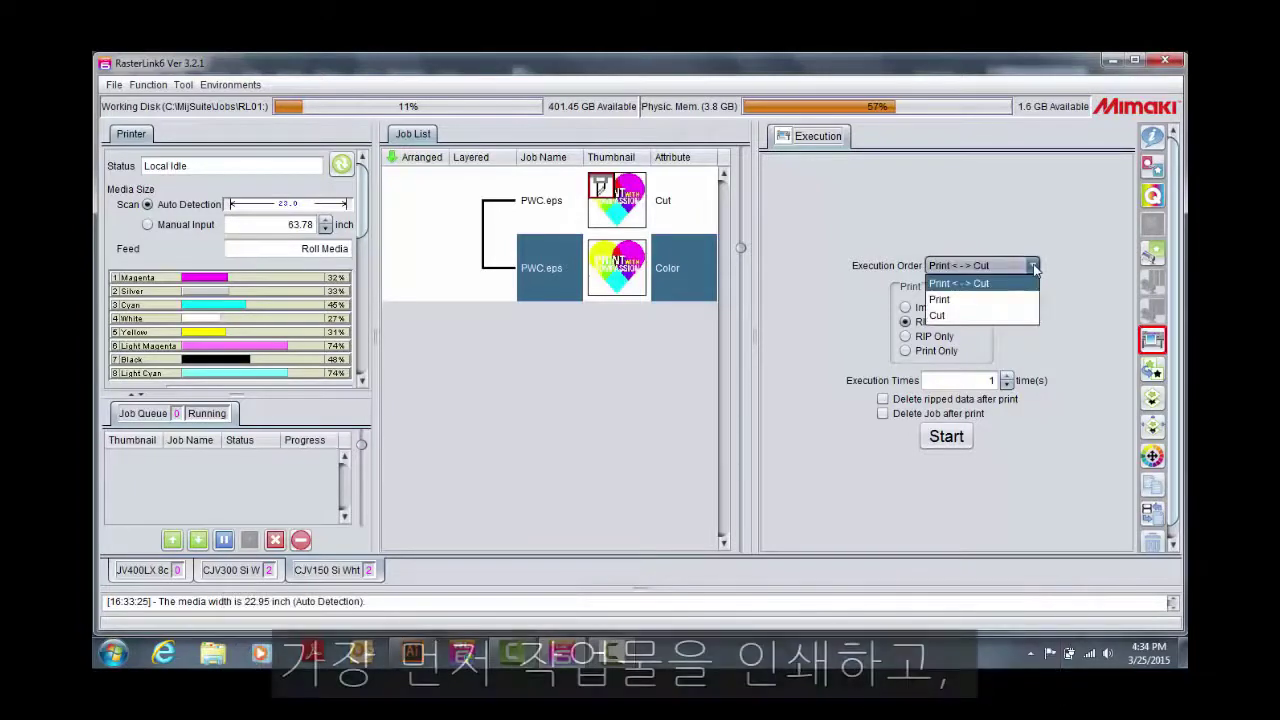
{"action": "left_click", "coordinate": [1005, 300]}
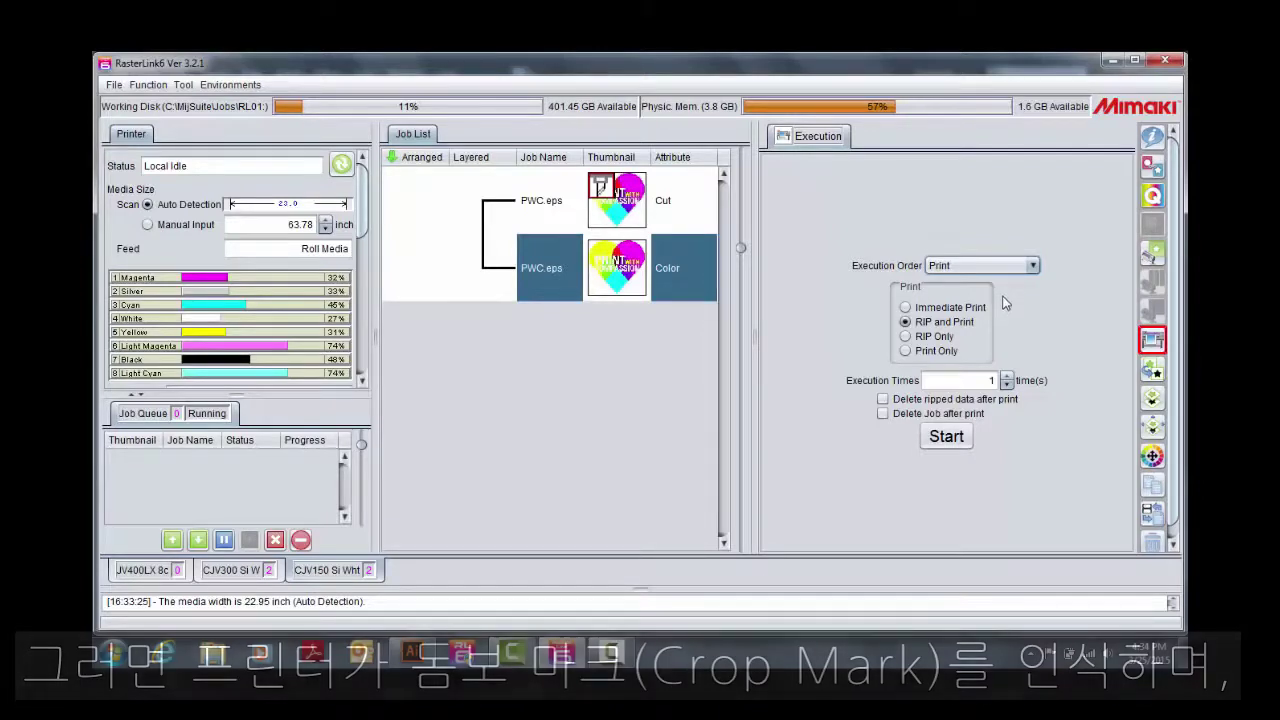
{"action": "left_click", "coordinate": [1032, 266]}
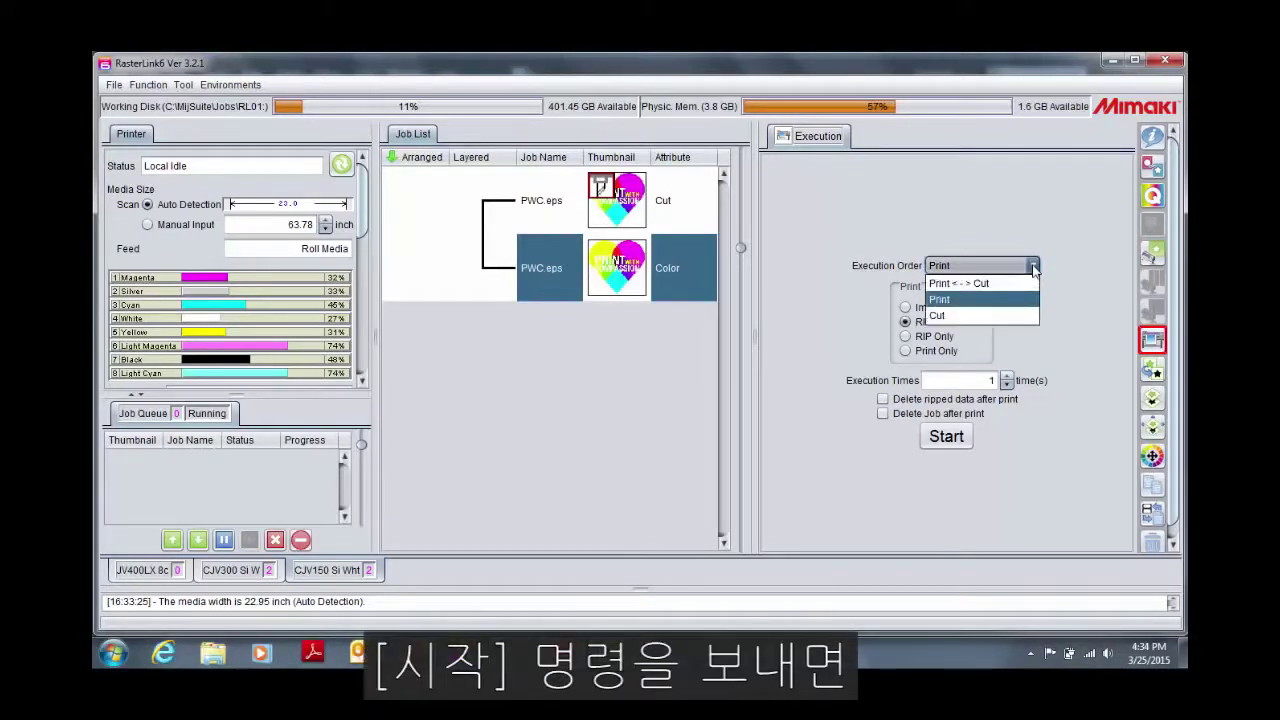
{"action": "left_click", "coordinate": [1020, 316]}
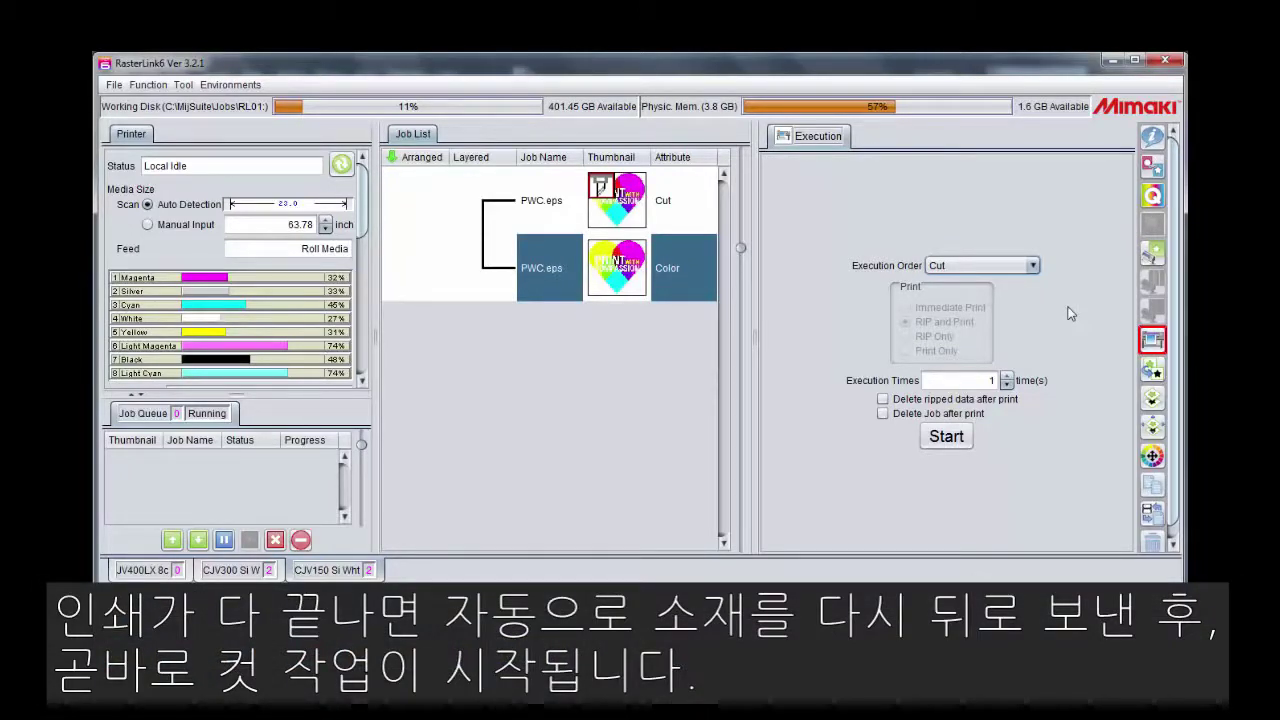
Set the execution order to Print <-> Cut and start the linked PWC.eps jobs.
{"action": "left_click", "coordinate": [1030, 265]}
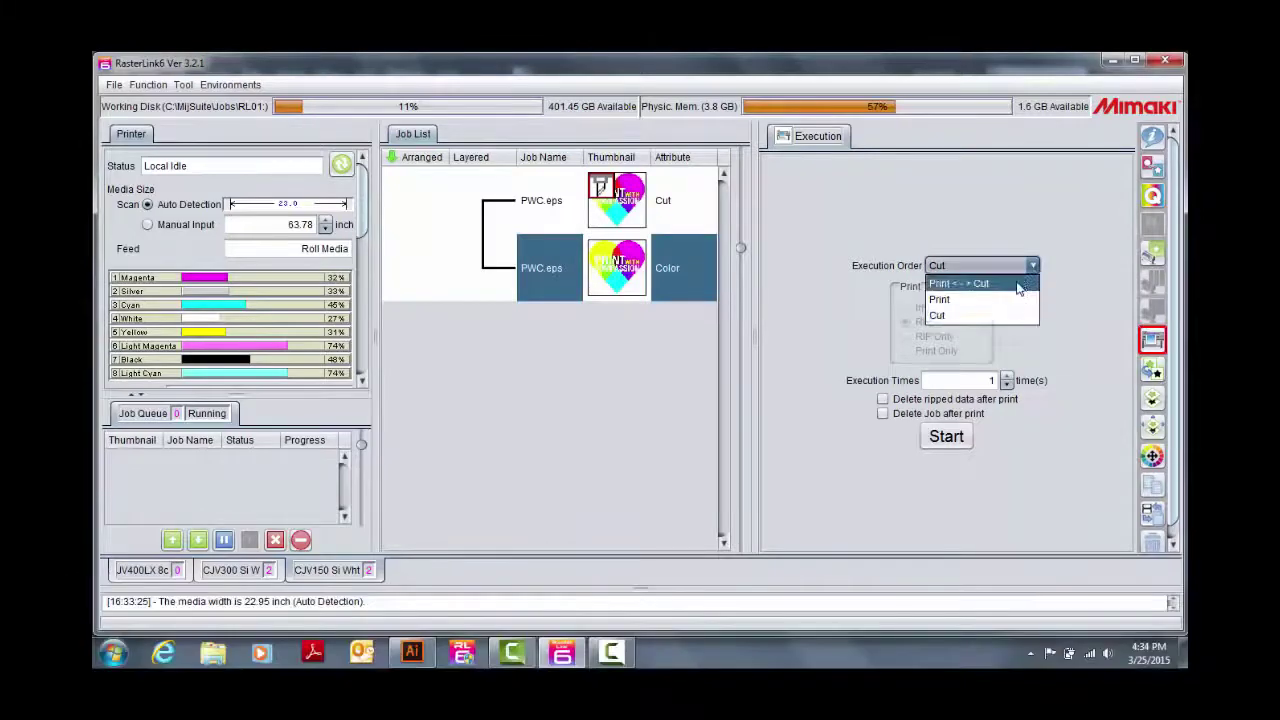
{"action": "left_click", "coordinate": [1018, 282]}
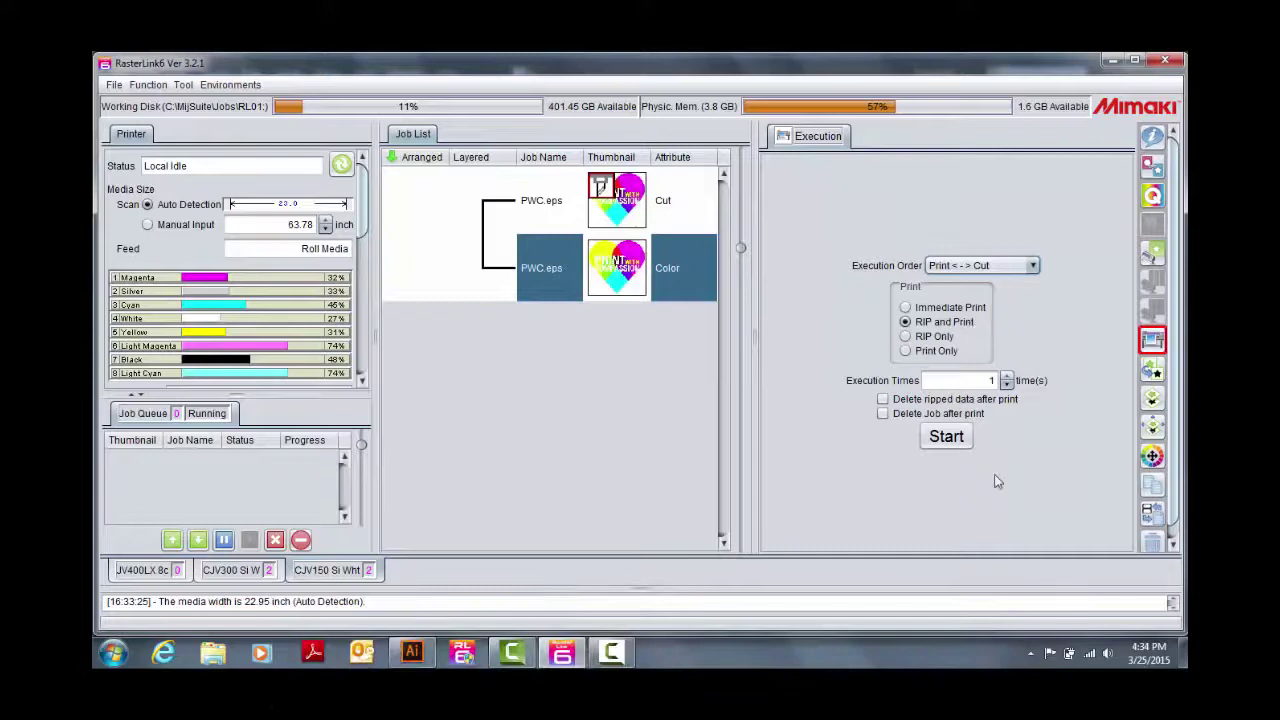
{"action": "left_click", "coordinate": [954, 437]}
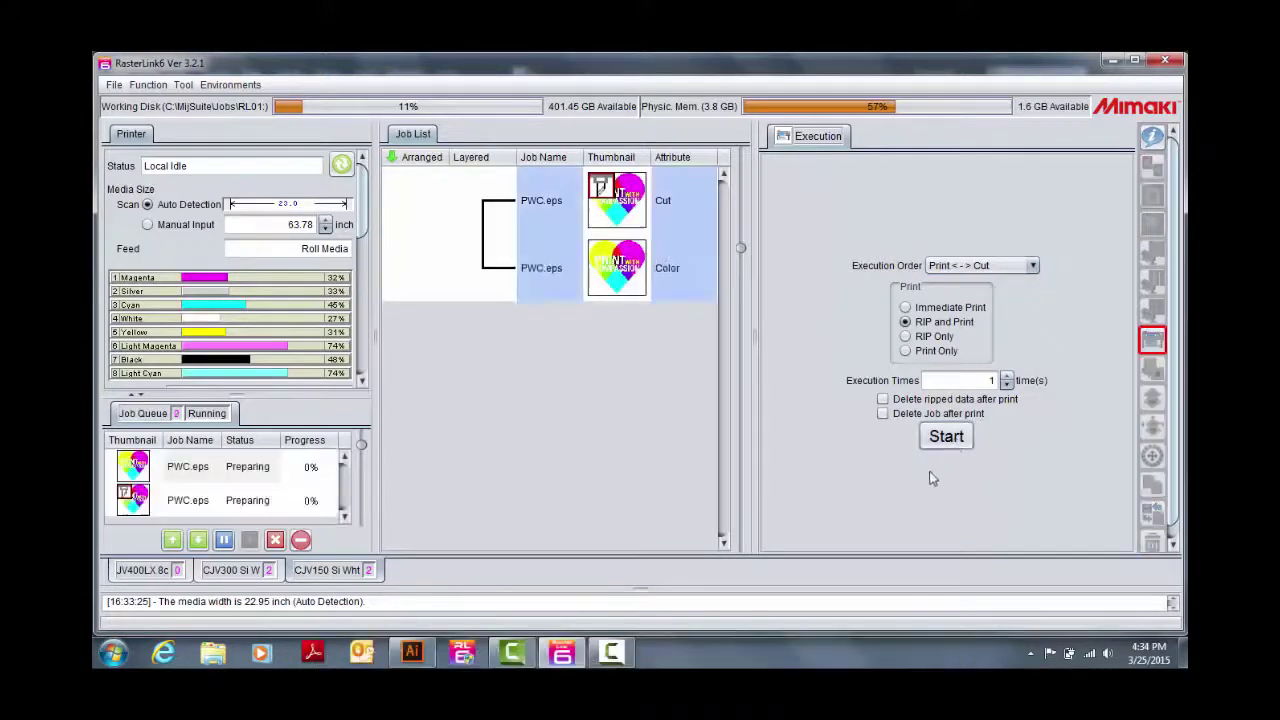